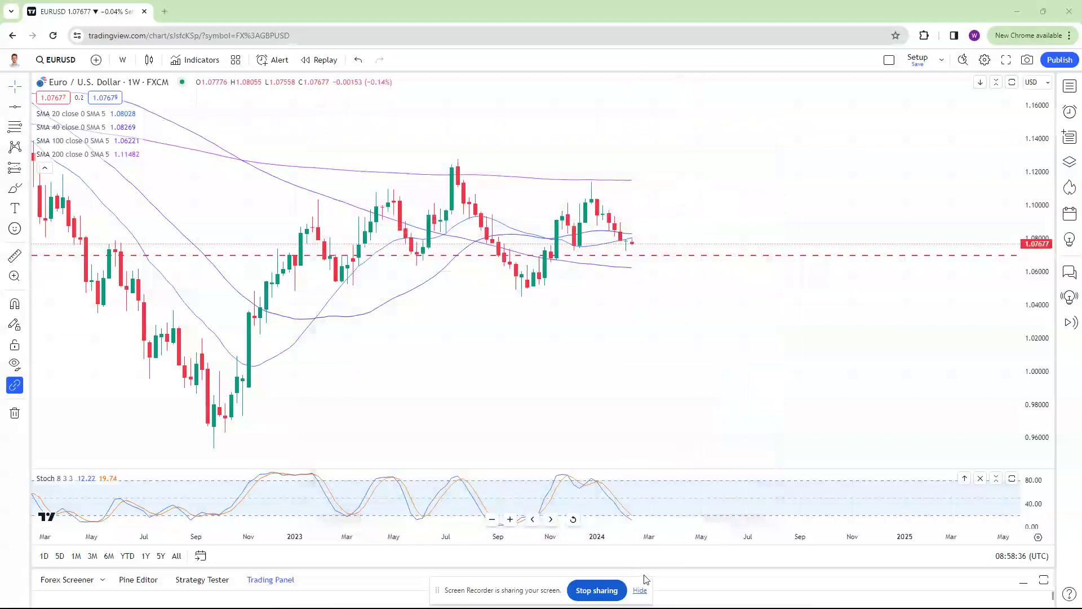
- Switch the EURUSD chart to the 1 day timeframe and remove the existing drawings from it
click(639, 590)
drag(671, 305, 727, 310)
scroll(687, 324, up, 2)
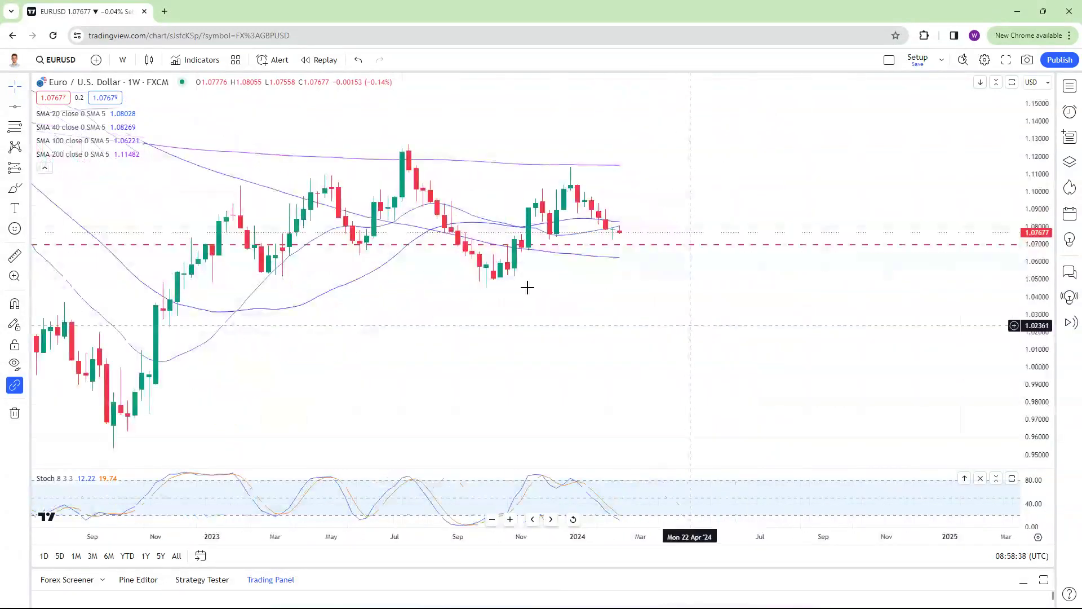
drag(537, 287, 564, 285)
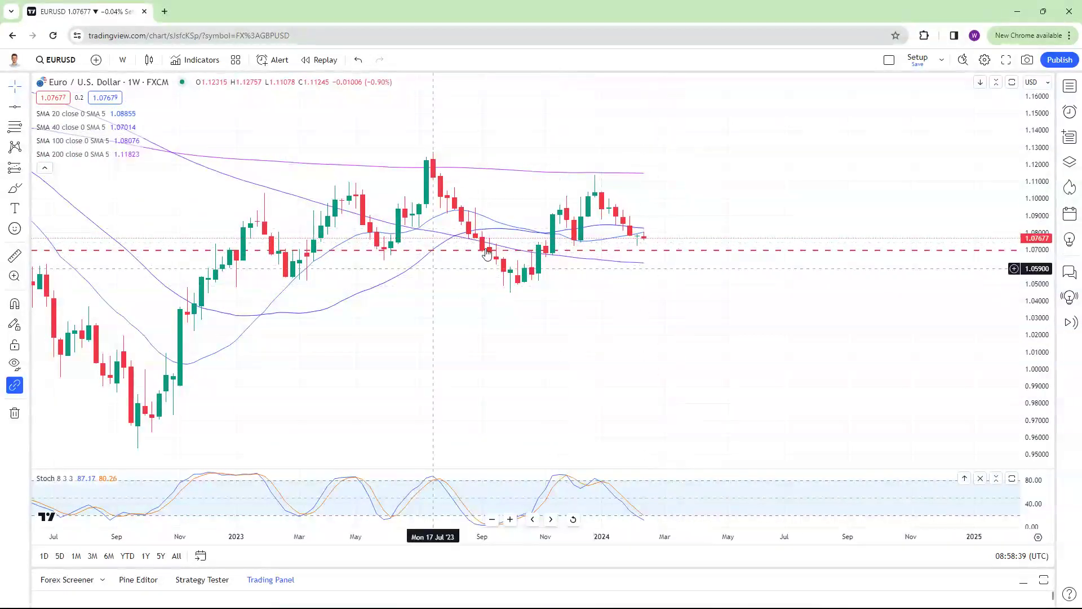
click(122, 60)
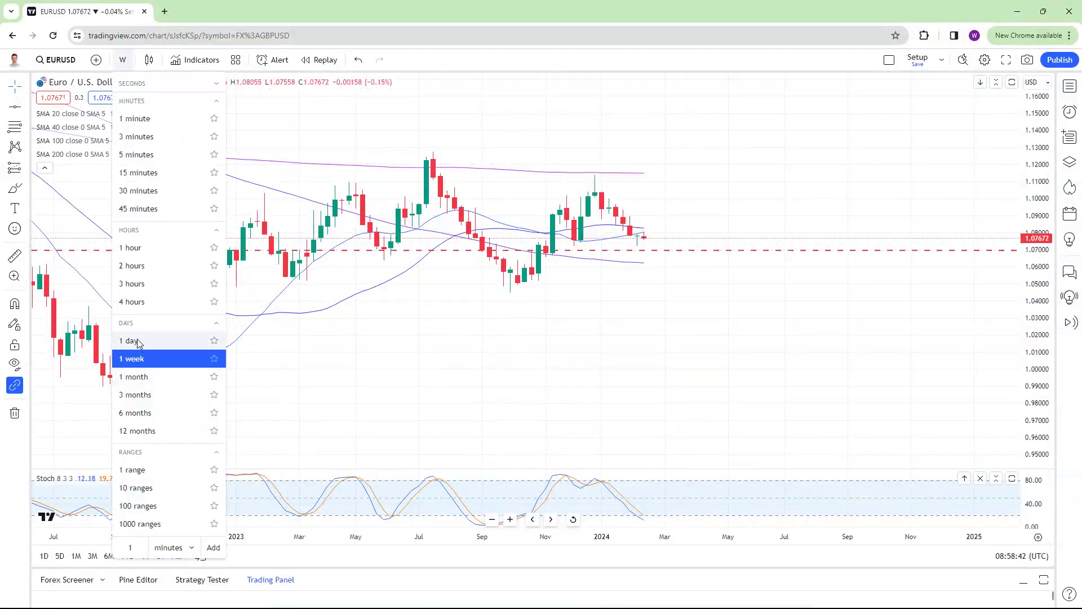
click(131, 341)
right_click(670, 190)
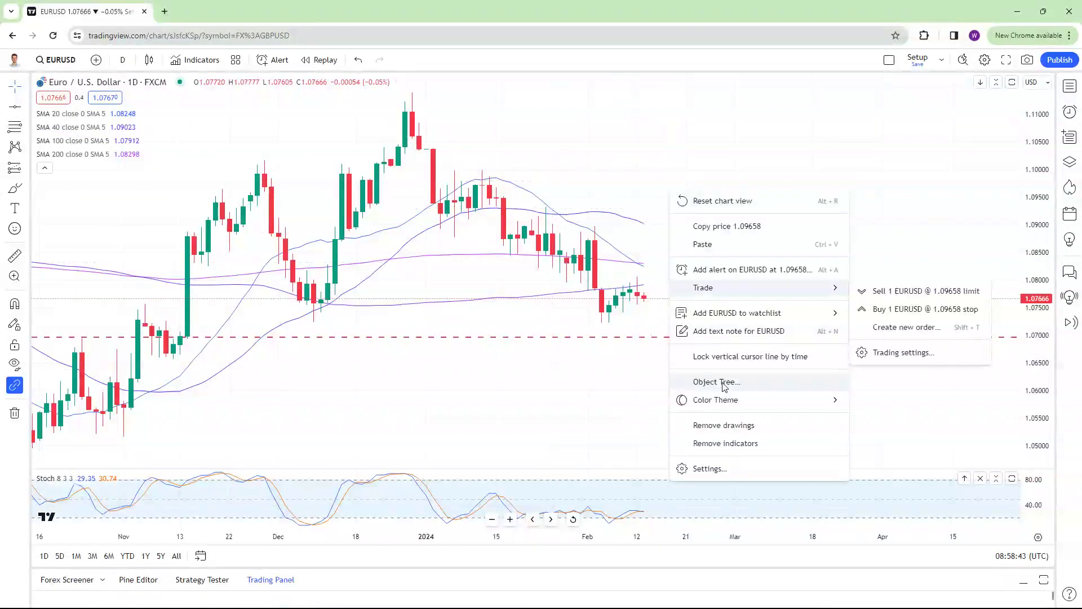
click(724, 425)
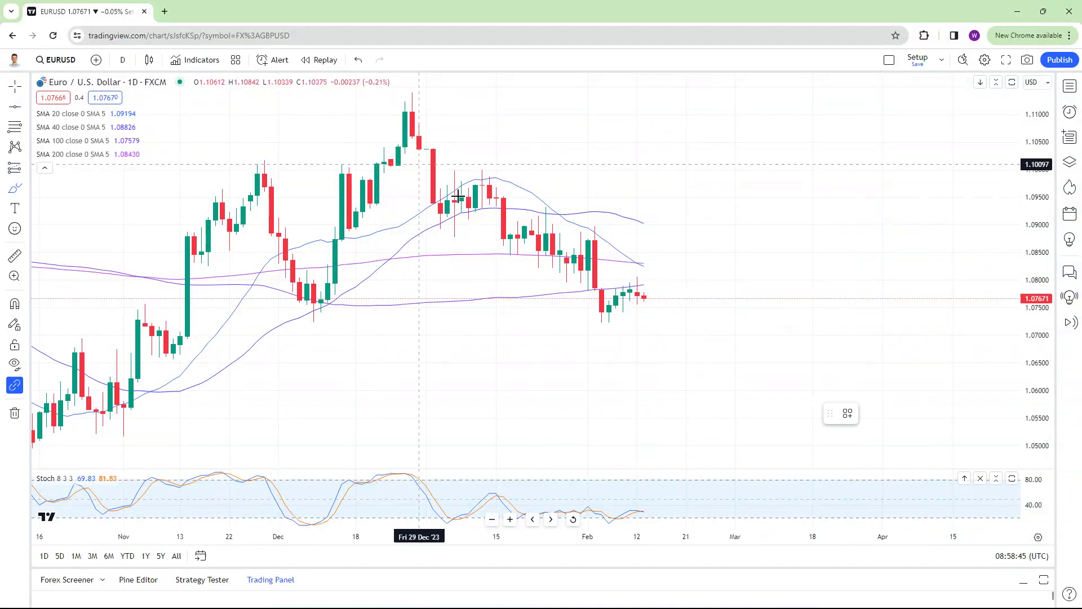
- Brush circles around the early January 2024 consolidation and the late December 2023 peak, linked by a line
mouse_move(479, 182)
mouse_down()
mouse_move(442, 186)
mouse_move(451, 216)
mouse_move(484, 183)
mouse_up()
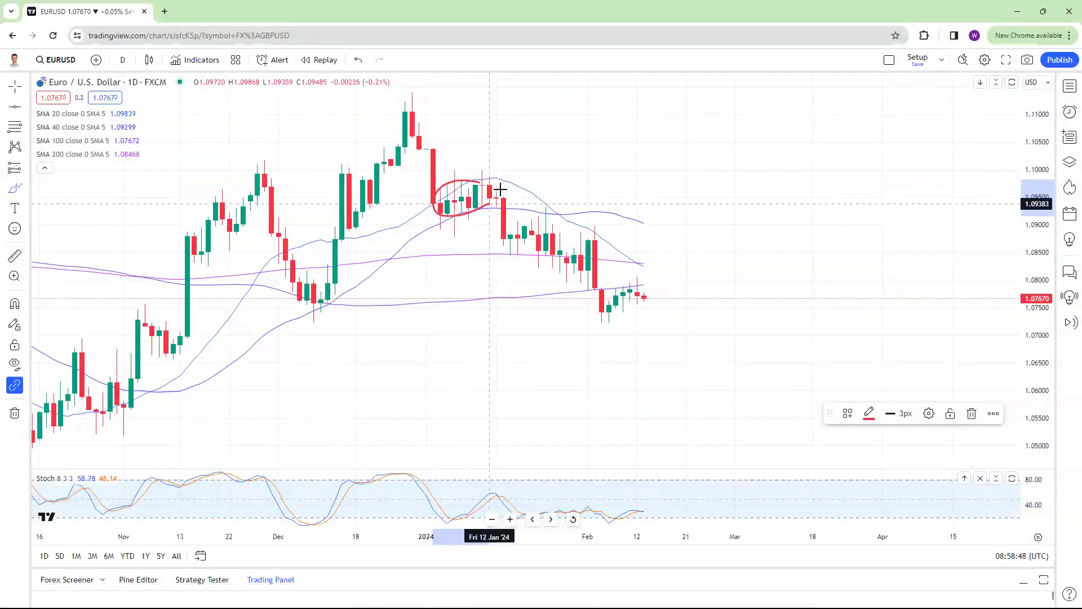
scroll(423, 213, down, 1)
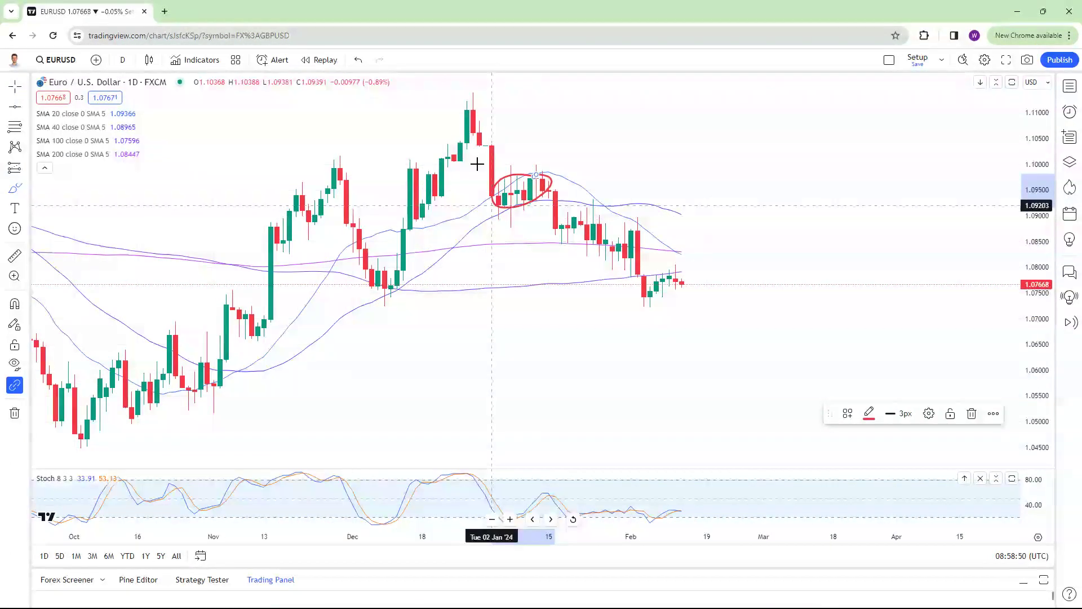
mouse_move(478, 89)
mouse_down()
mouse_move(459, 90)
mouse_move(490, 98)
mouse_move(472, 113)
mouse_move(493, 186)
mouse_up()
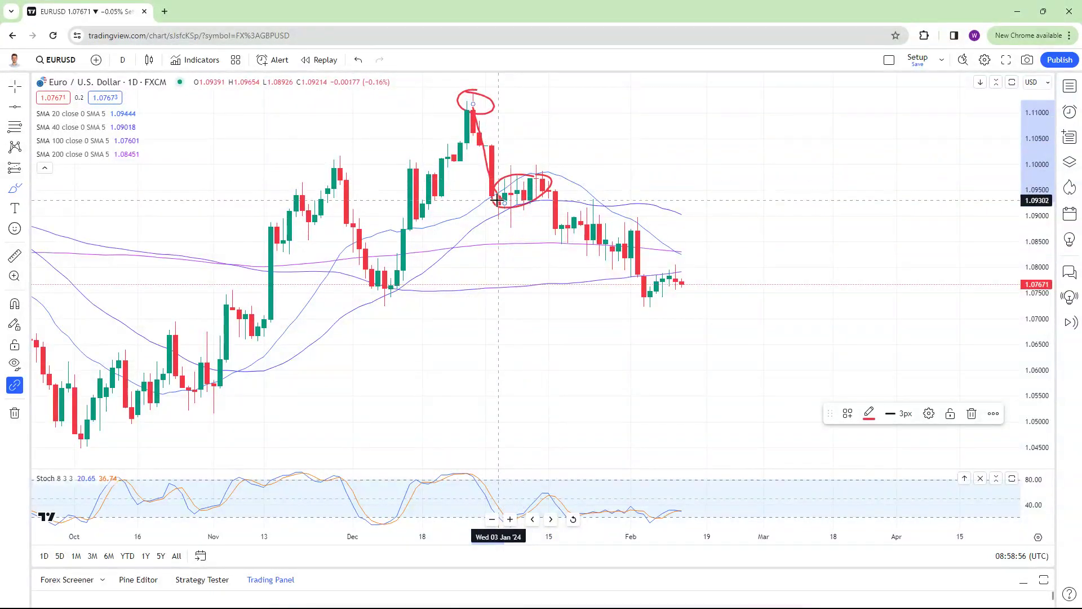
scroll(423, 201, down, 2)
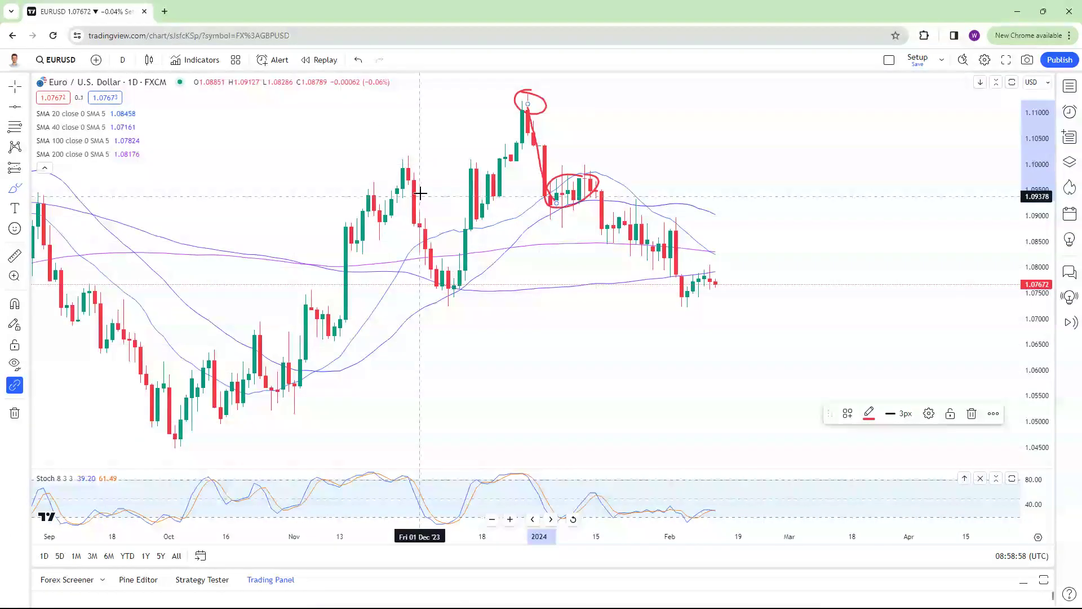
- Brush circles around the two swing highs in the second half of August 2023 and the November 2023 high
scroll(440, 203, down, 1)
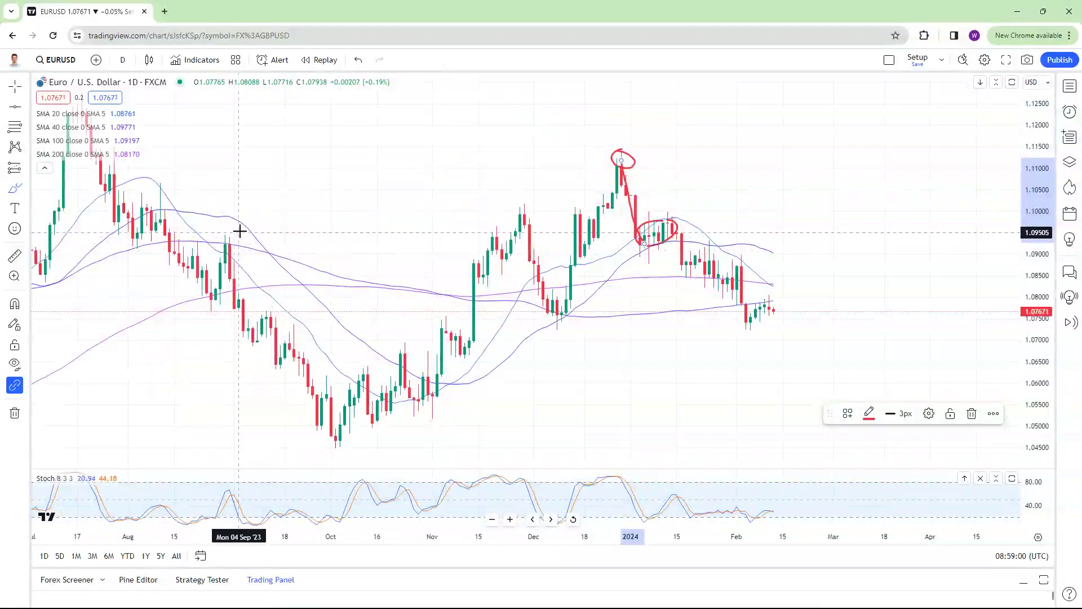
mouse_move(236, 249)
mouse_down()
mouse_move(239, 229)
mouse_move(191, 235)
mouse_up()
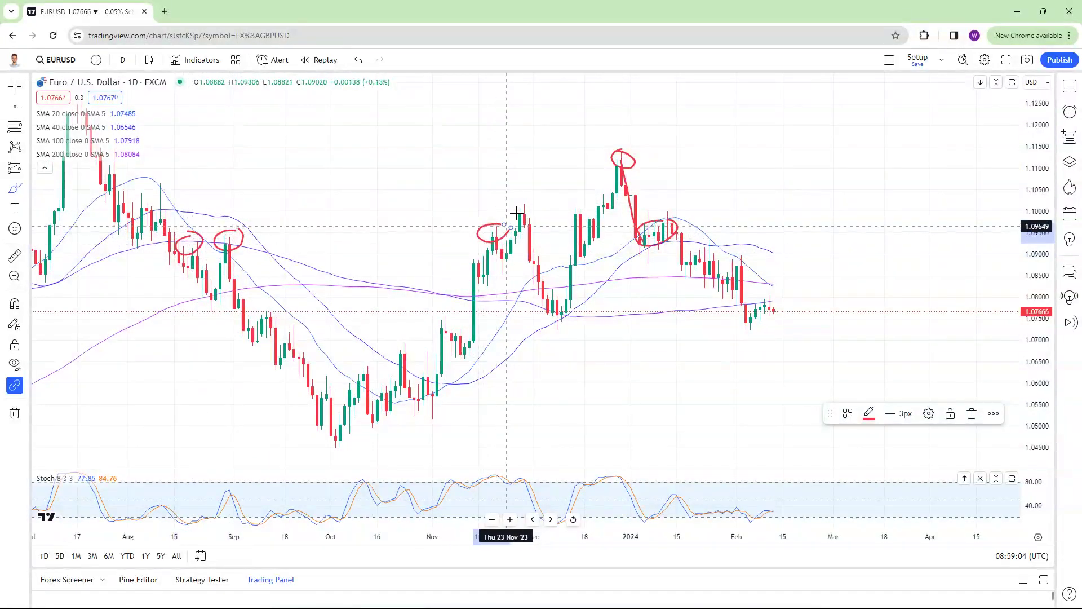
scroll(622, 214, up, 1)
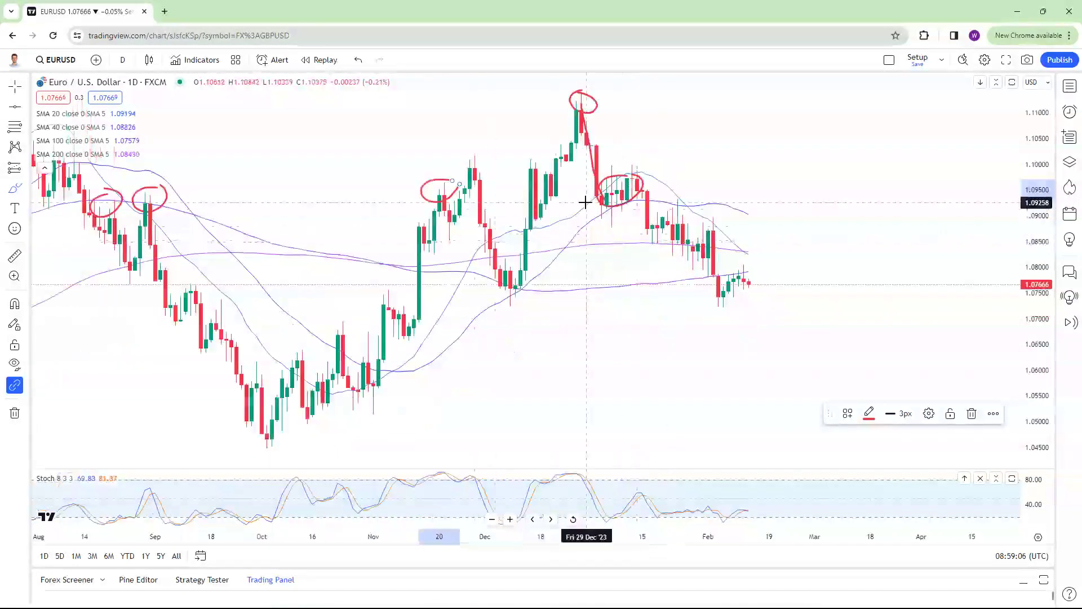
- Remove all drawings, and circle the first two January 2024 consolidation zones with the Brush
right_click(488, 169)
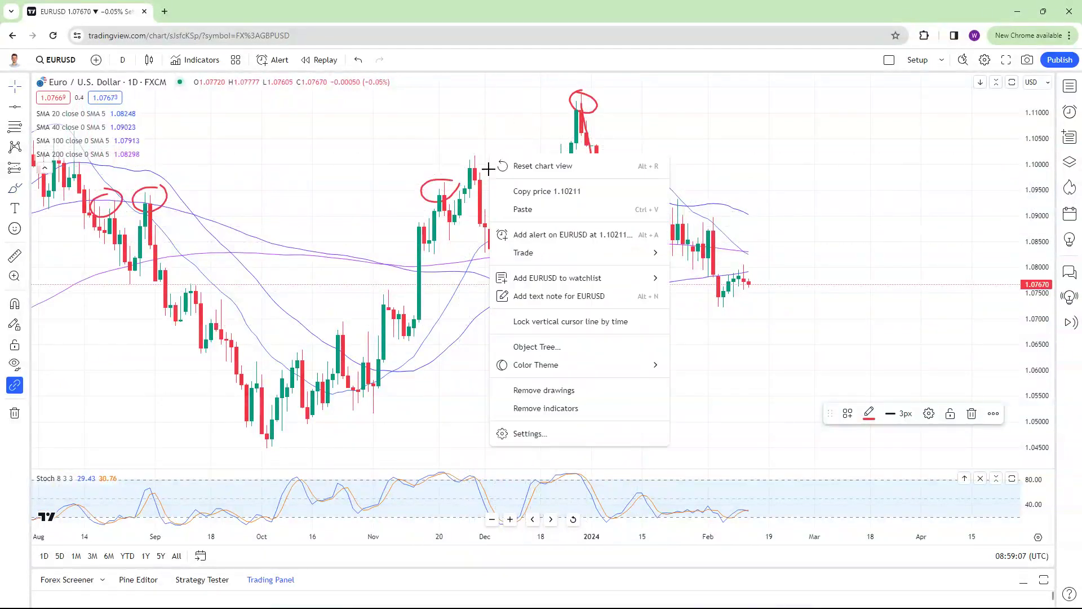
click(543, 390)
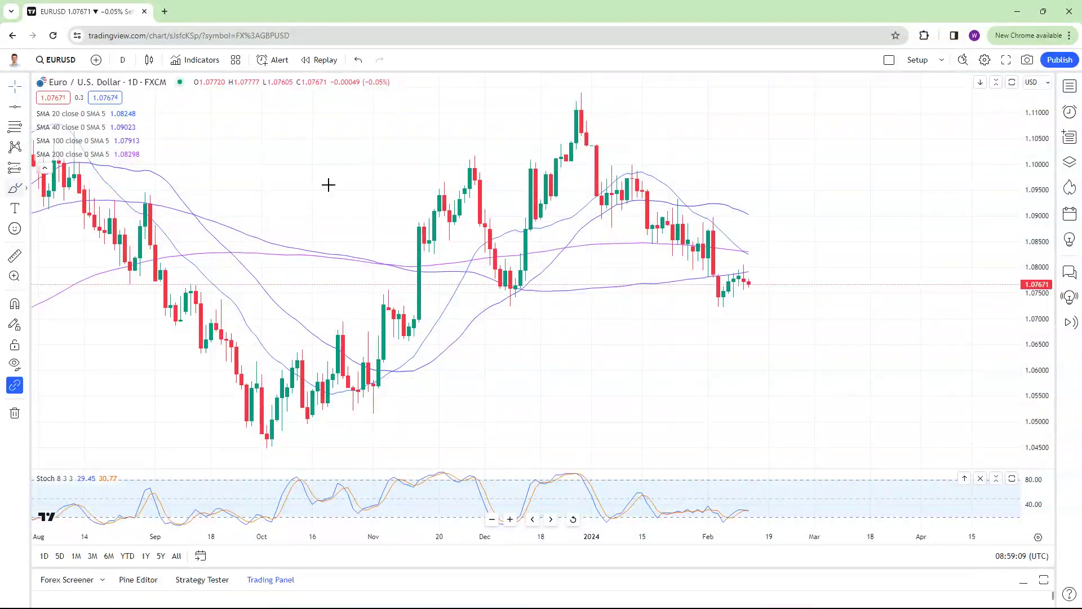
mouse_move(642, 167)
mouse_down()
mouse_move(592, 194)
mouse_move(628, 200)
mouse_move(649, 226)
mouse_move(685, 212)
mouse_up()
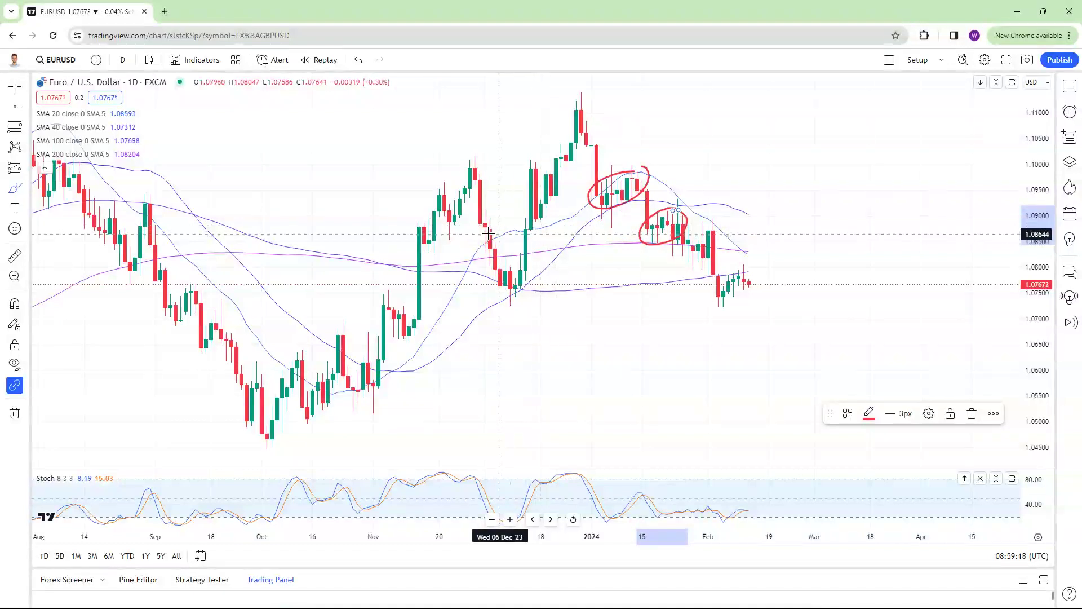
- Brush arcs beneath the mid-November 2023 lows and the lows around early July 2023
scroll(483, 232, down, 1)
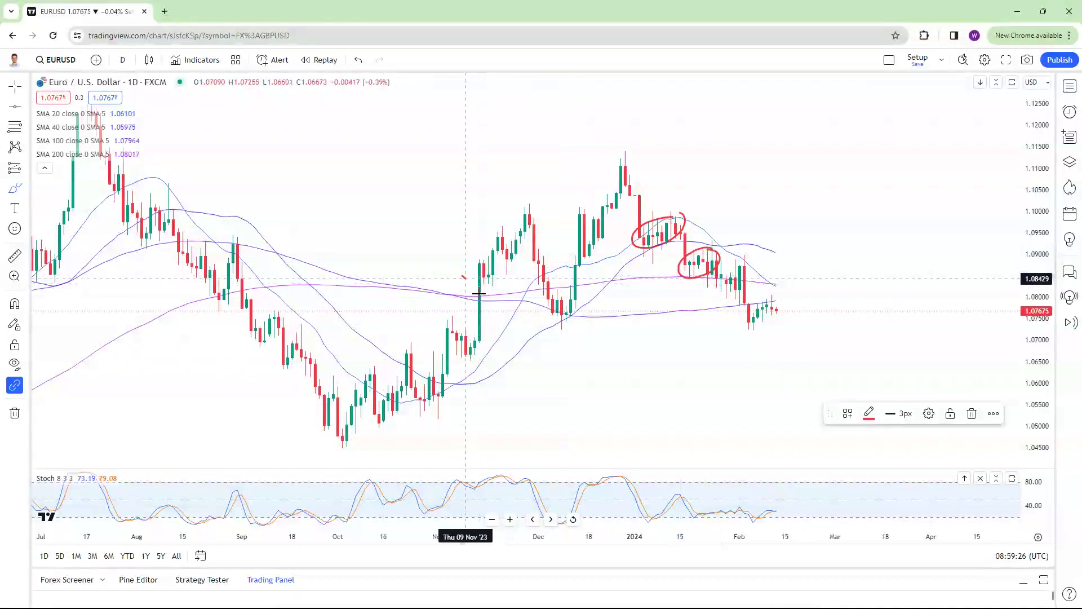
drag(462, 276, 504, 293)
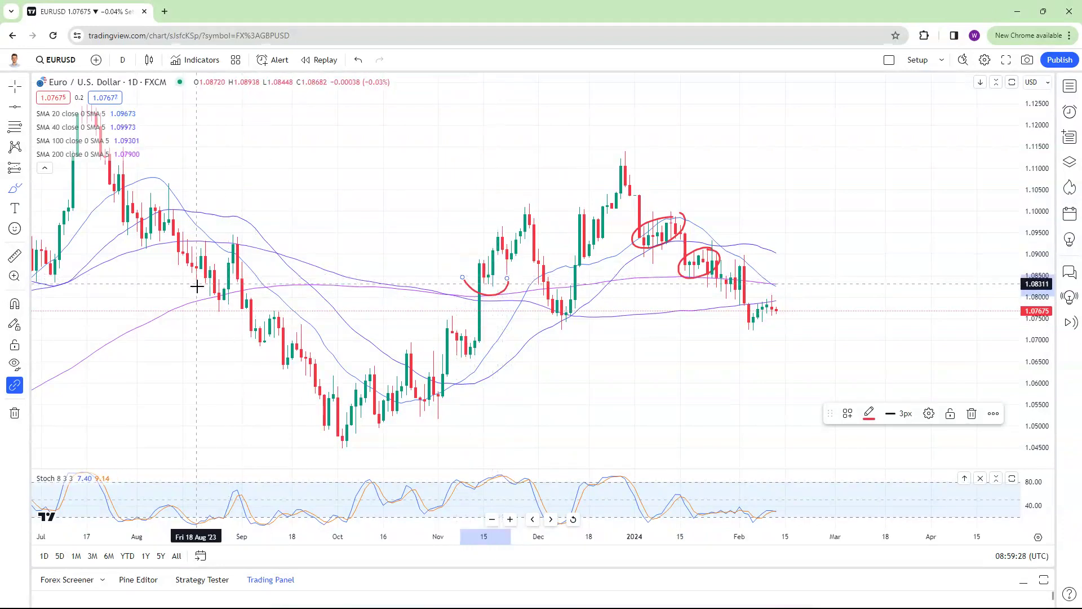
scroll(189, 282, down, 1)
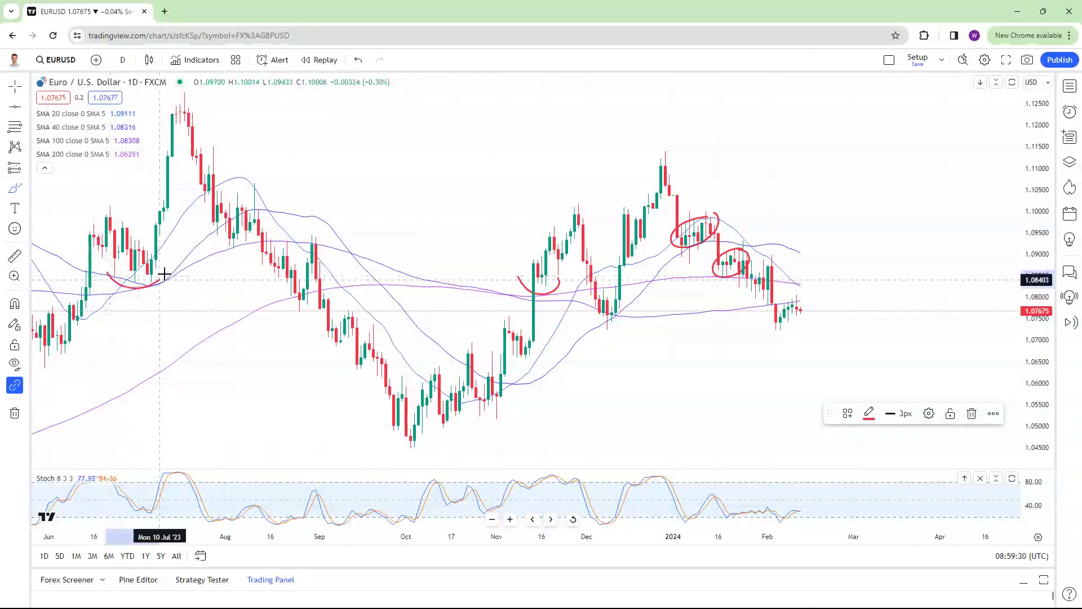
scroll(720, 277, up, 1)
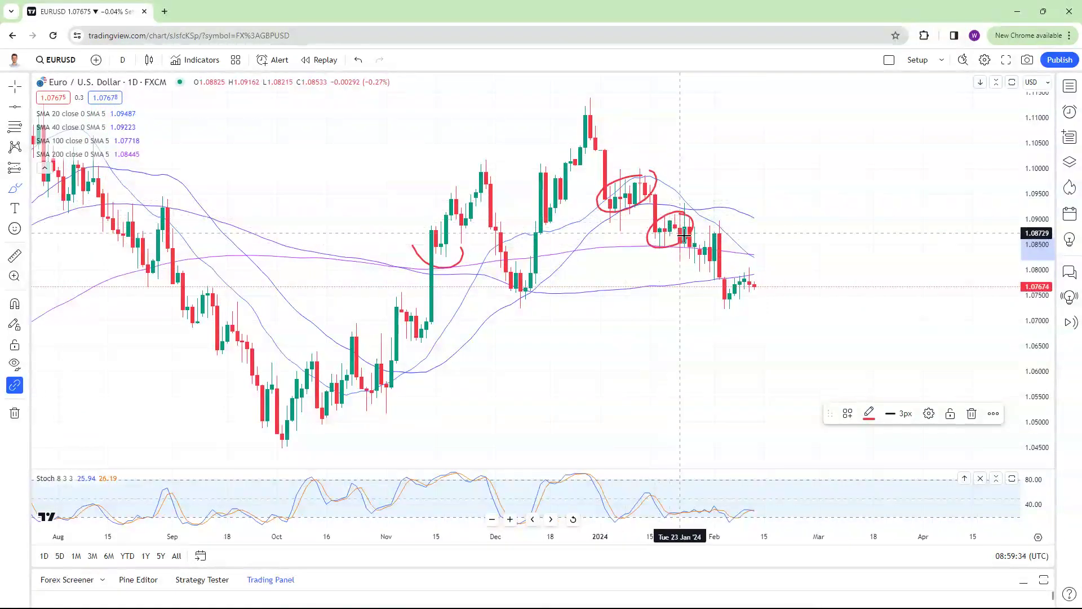
- Circle the late January, December and February price zones with the Brush, and draw an arc under the late August 2023 low
drag(724, 237, 689, 252)
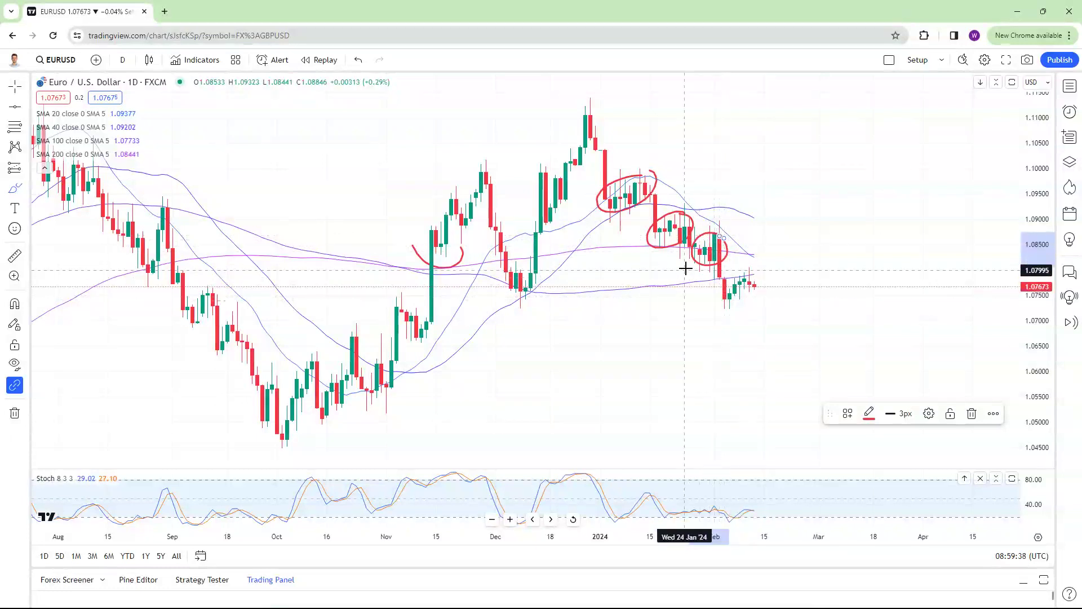
drag(504, 272, 530, 257)
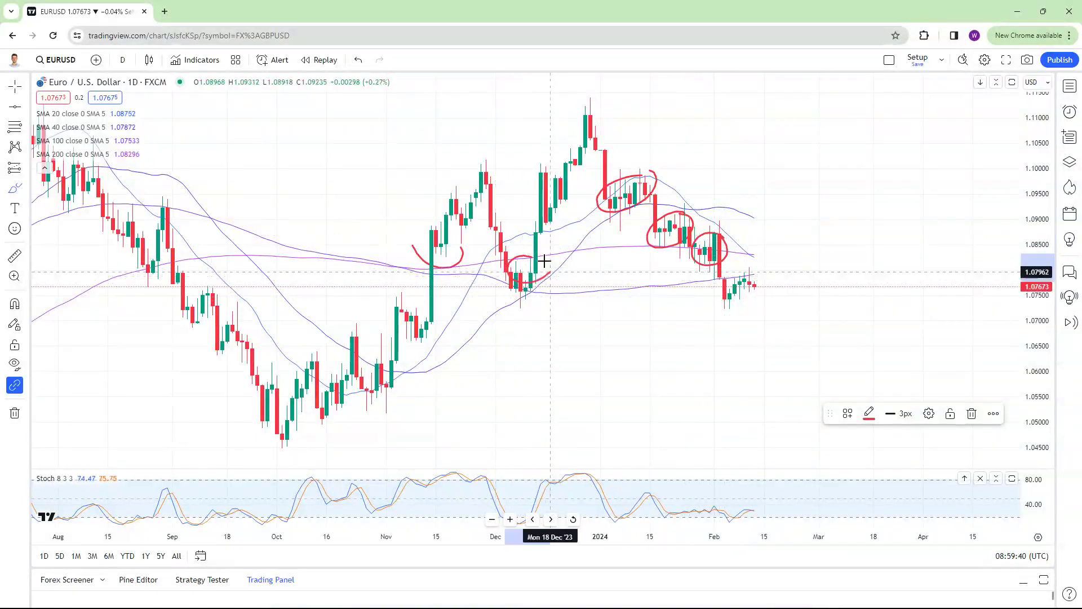
drag(123, 271, 179, 269)
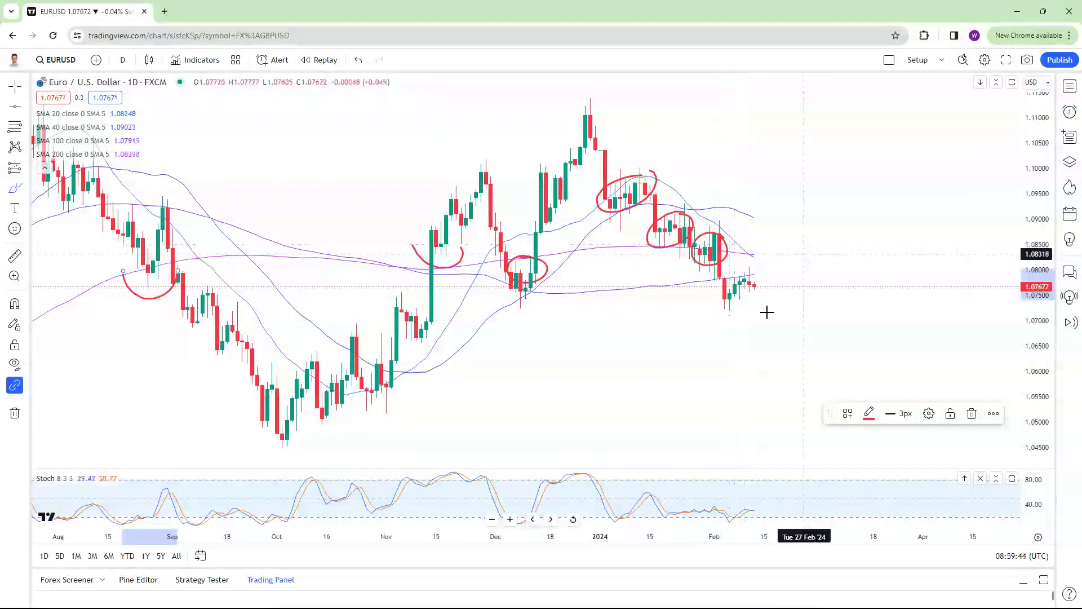
mouse_move(750, 276)
mouse_down()
mouse_move(748, 309)
mouse_move(750, 276)
mouse_up()
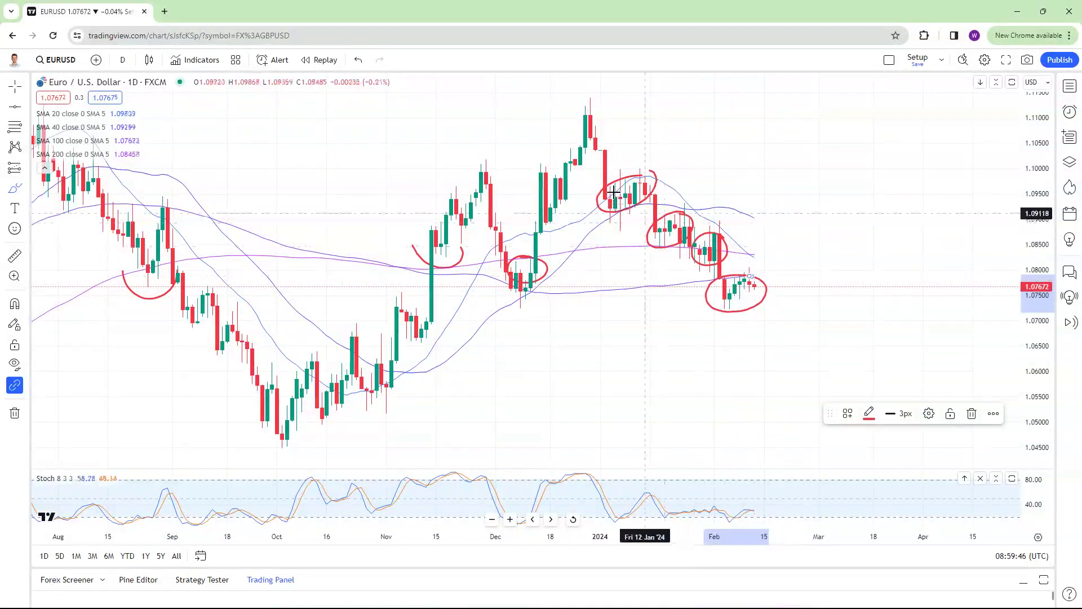
- Handwrite 1, 2 and 3 beside the circled January zones, and remove all drawings from the chart
mouse_move(671, 160)
mouse_down()
mouse_move(674, 184)
mouse_move(704, 195)
mouse_move(748, 243)
mouse_move(730, 262)
mouse_move(735, 220)
mouse_up()
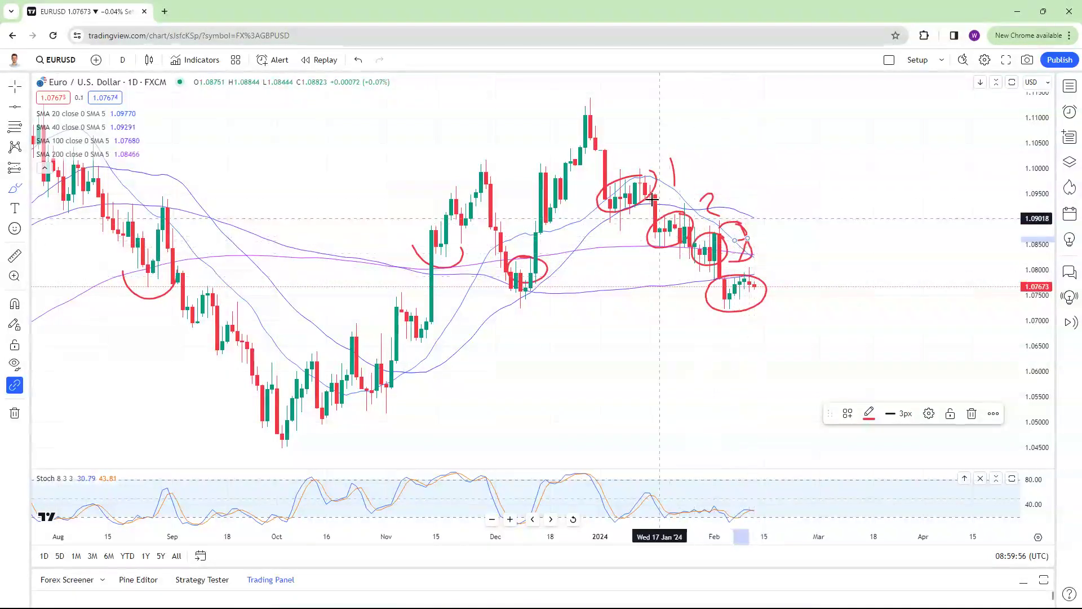
right_click(742, 225)
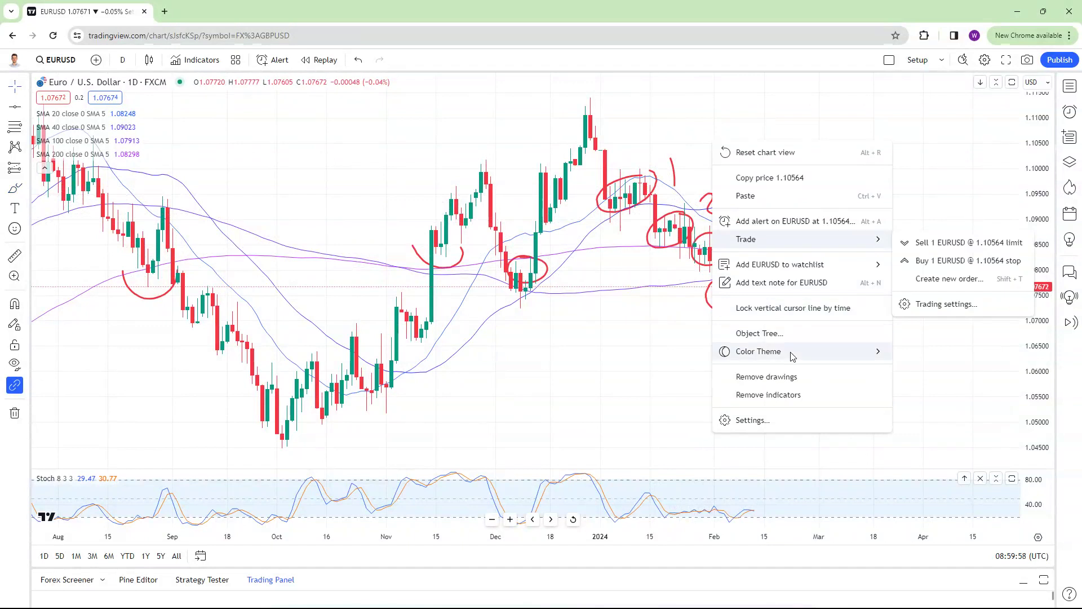
click(744, 376)
- Place four arrow markers pointing down at the successive swing highs from early January to 2 February 2024
click(28, 190)
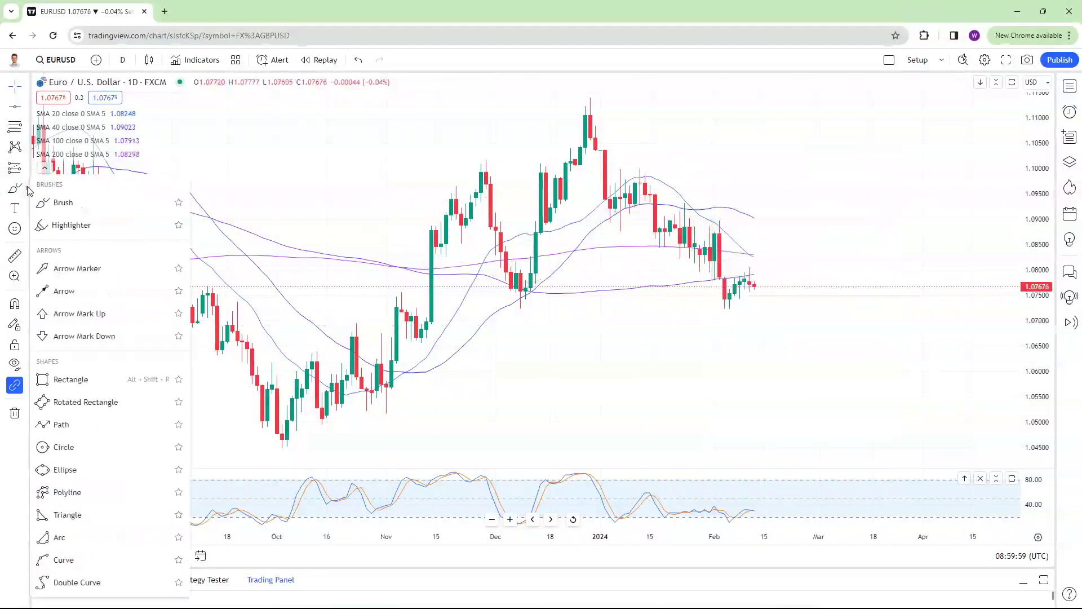
click(59, 276)
drag(635, 133, 620, 168)
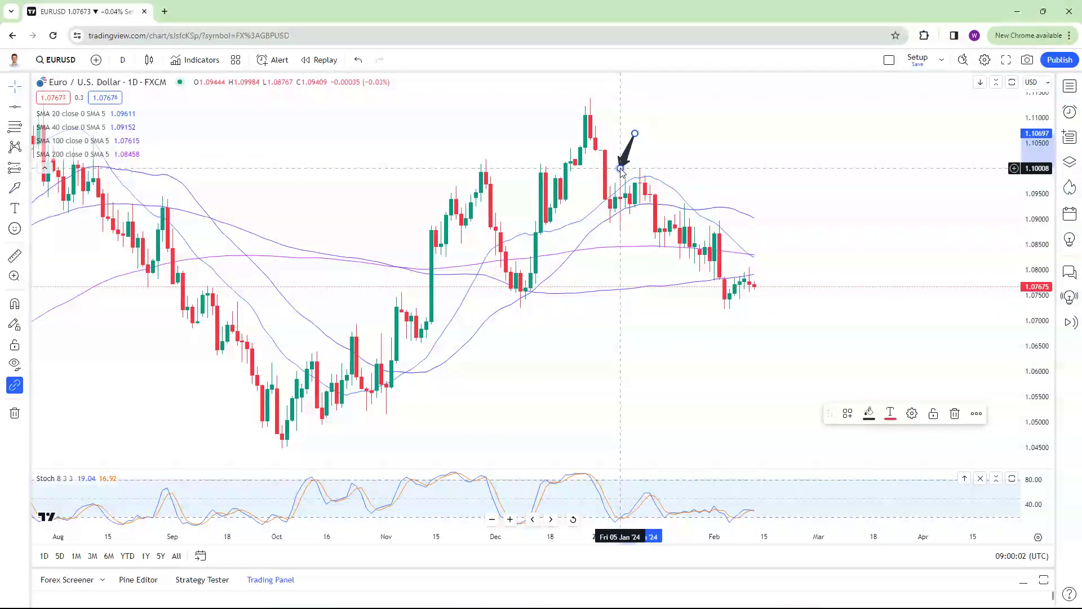
click(22, 190)
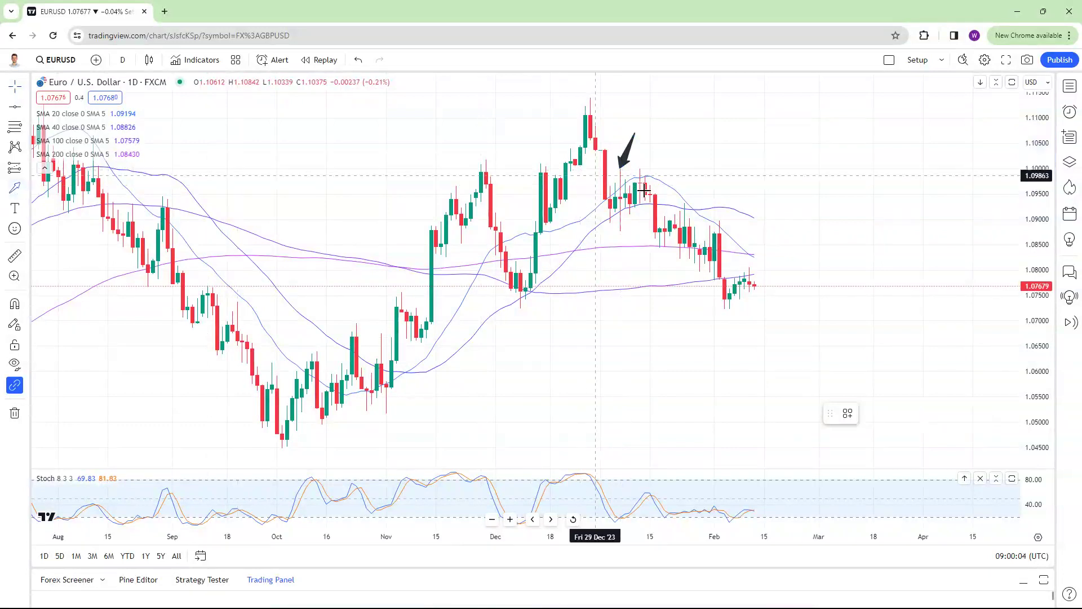
drag(670, 130, 644, 170)
click(659, 173)
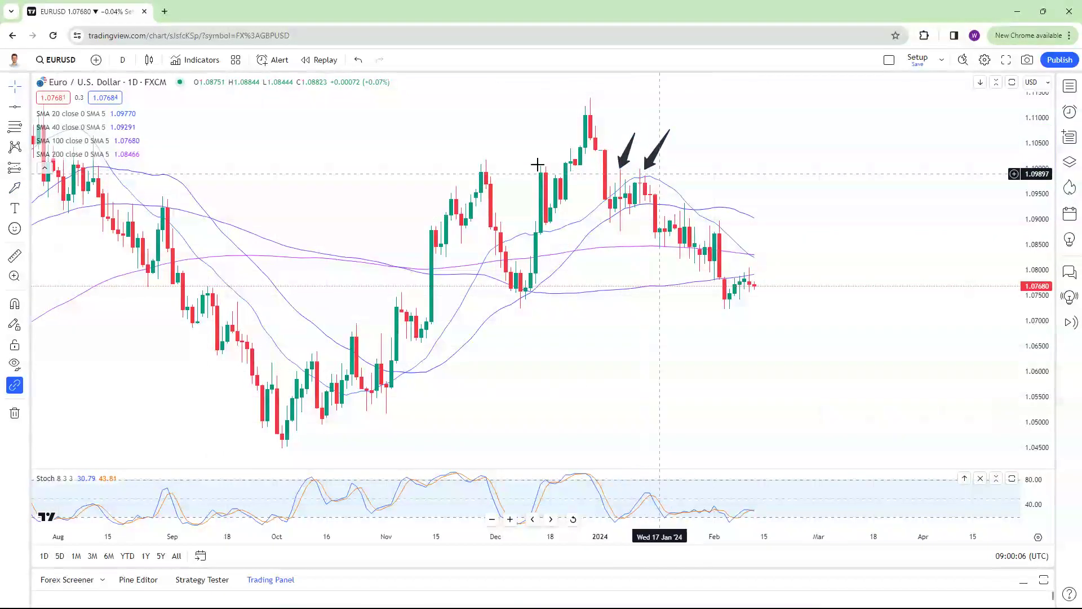
mouse_move(709, 177)
mouse_down()
mouse_move(685, 203)
mouse_move(719, 218)
mouse_up()
click(327, 157)
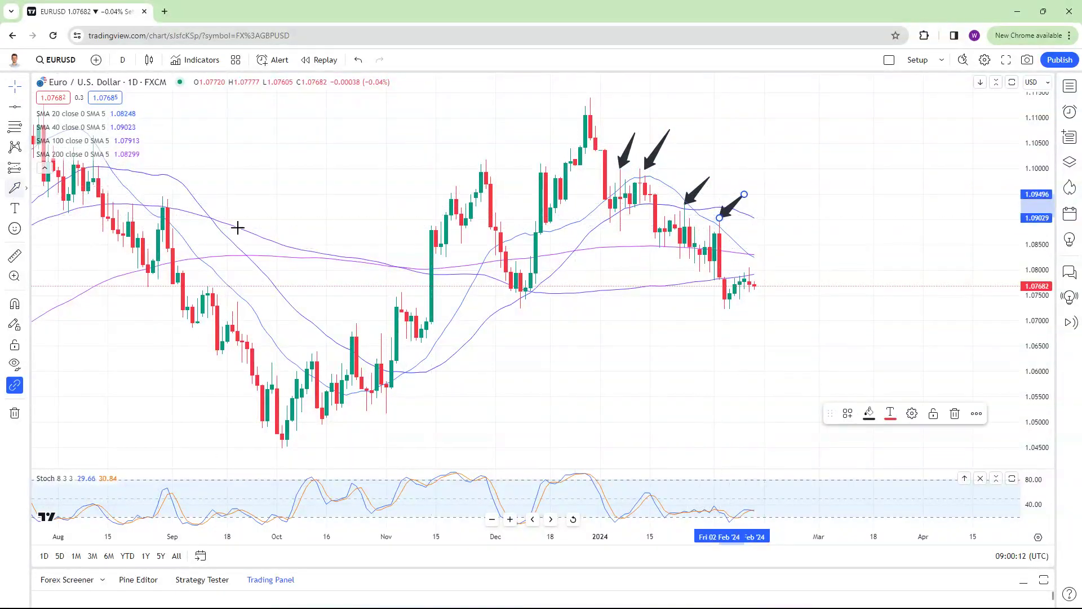
- Add an arrow marker pointing up at the 6 February 2024 low and another pointing down at the latest high near 12 February
drag(739, 376, 729, 311)
click(730, 311)
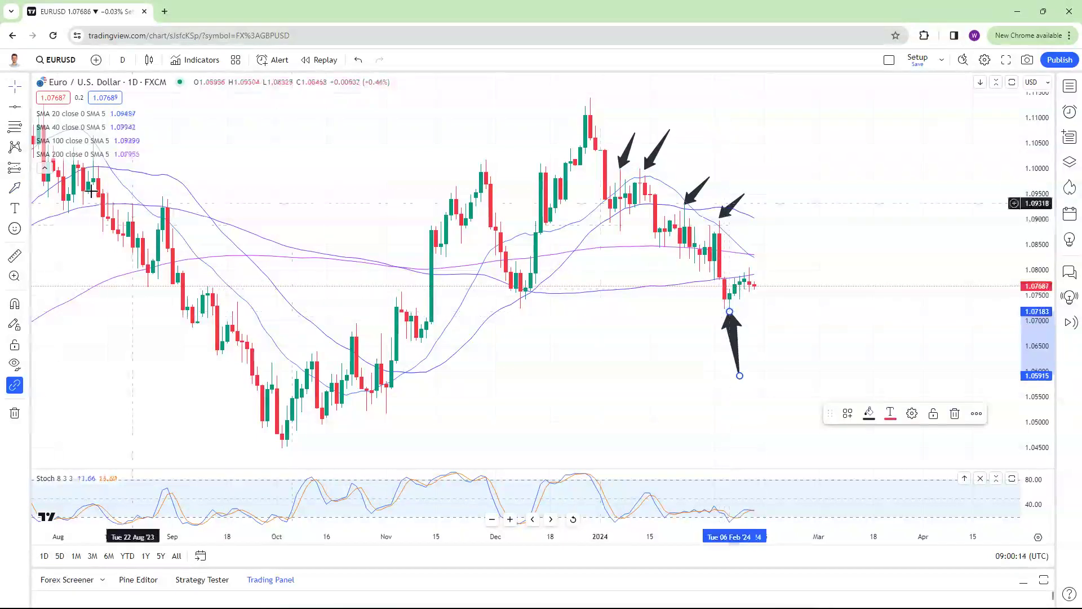
click(14, 187)
drag(795, 234, 755, 268)
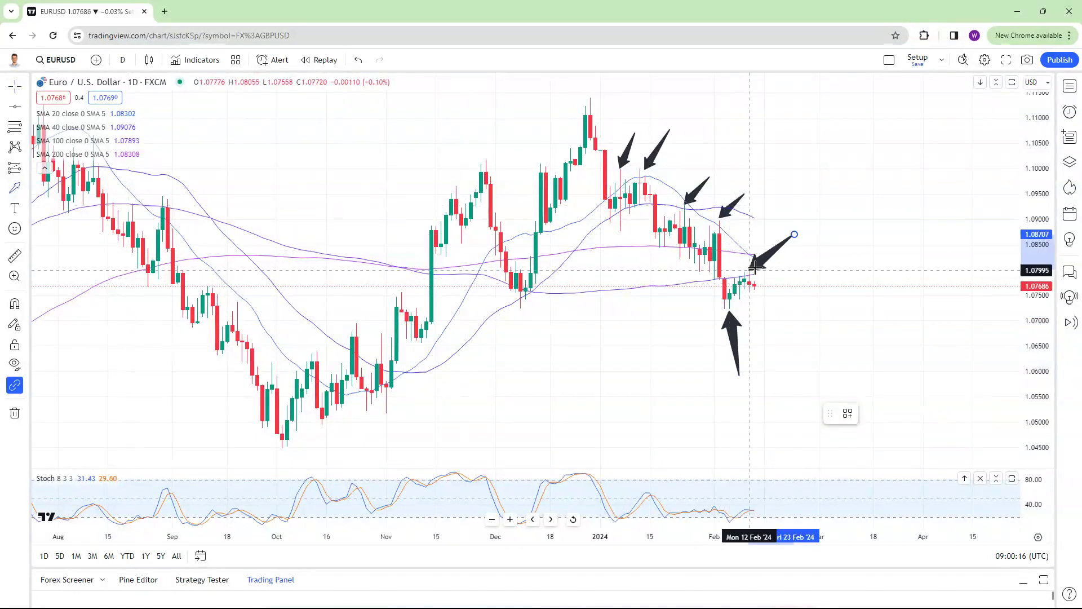
click(652, 285)
- Brush circles around the February candles and the three January 2024 consolidation zones between the arrows
click(27, 190)
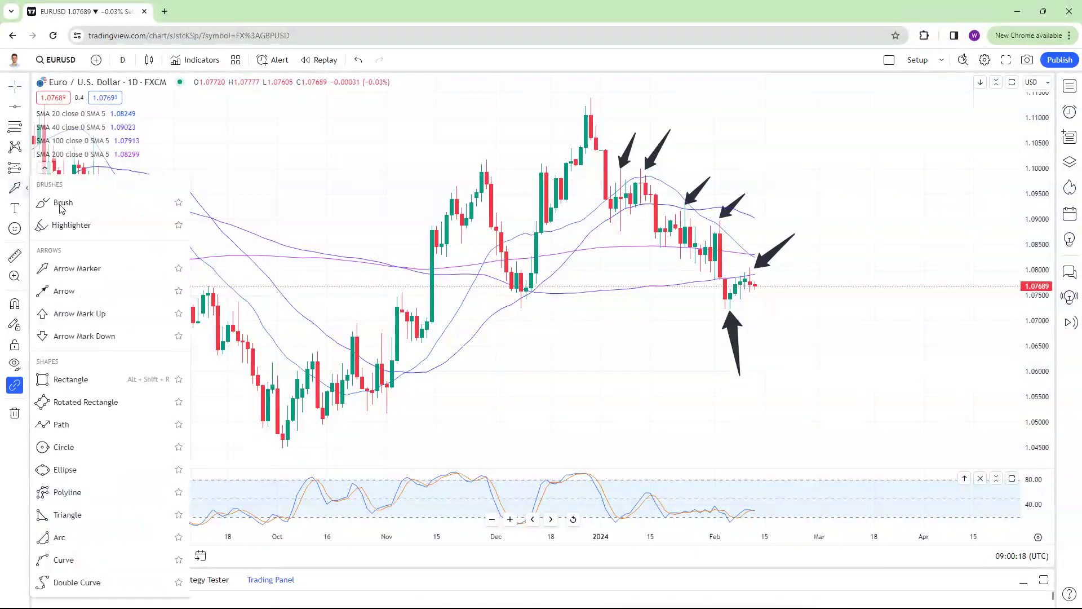
click(62, 203)
mouse_move(745, 275)
mouse_down()
mouse_move(748, 306)
mouse_move(729, 273)
mouse_up()
mouse_move(712, 236)
mouse_down()
mouse_move(722, 248)
mouse_move(656, 240)
mouse_move(689, 224)
mouse_up()
mouse_move(607, 181)
mouse_down()
mouse_move(628, 211)
mouse_move(617, 185)
mouse_up()
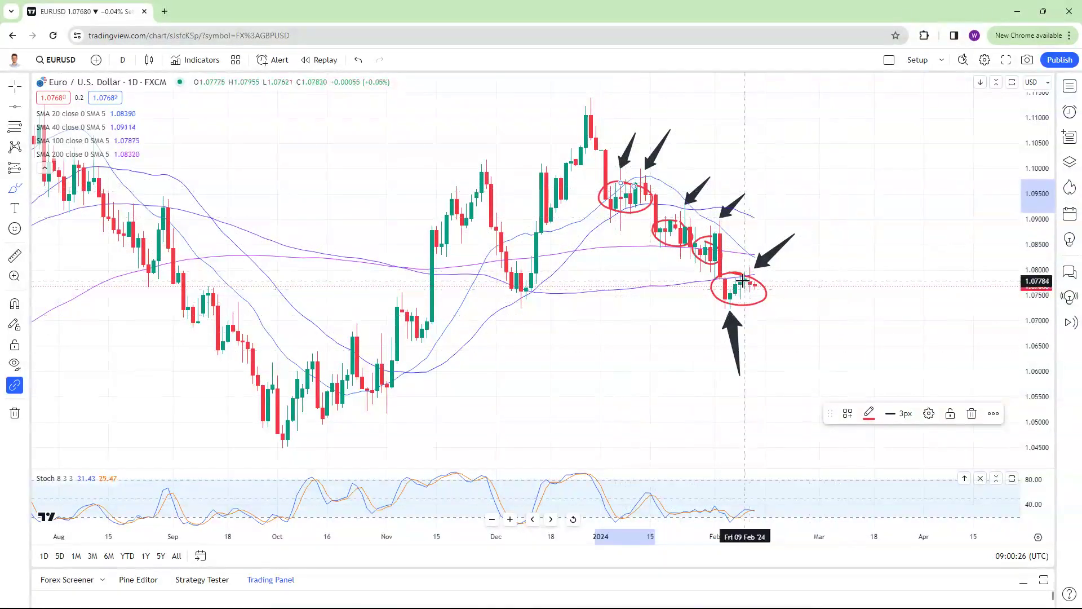
click(771, 265)
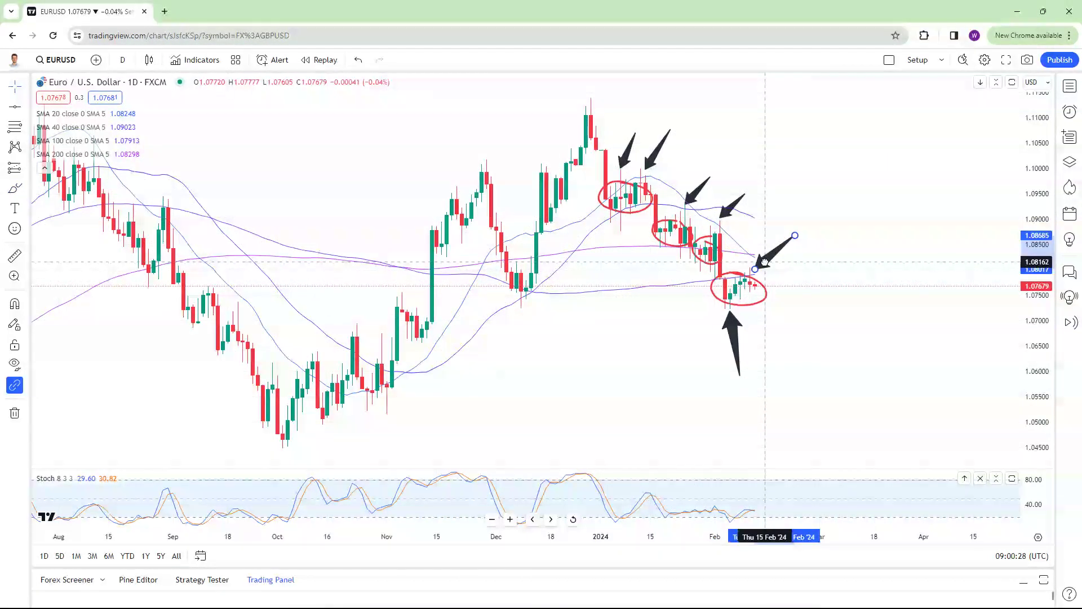
- Delete the brushed circle around the February 2024 candles, leaving the arrow markers in place
click(837, 282)
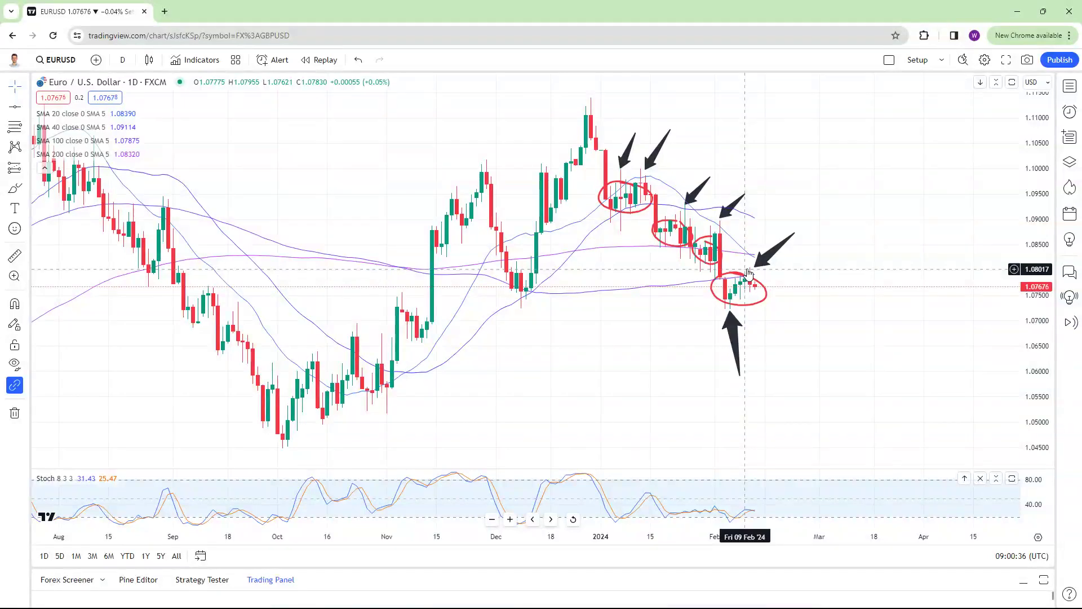
scroll(755, 266, up, 1)
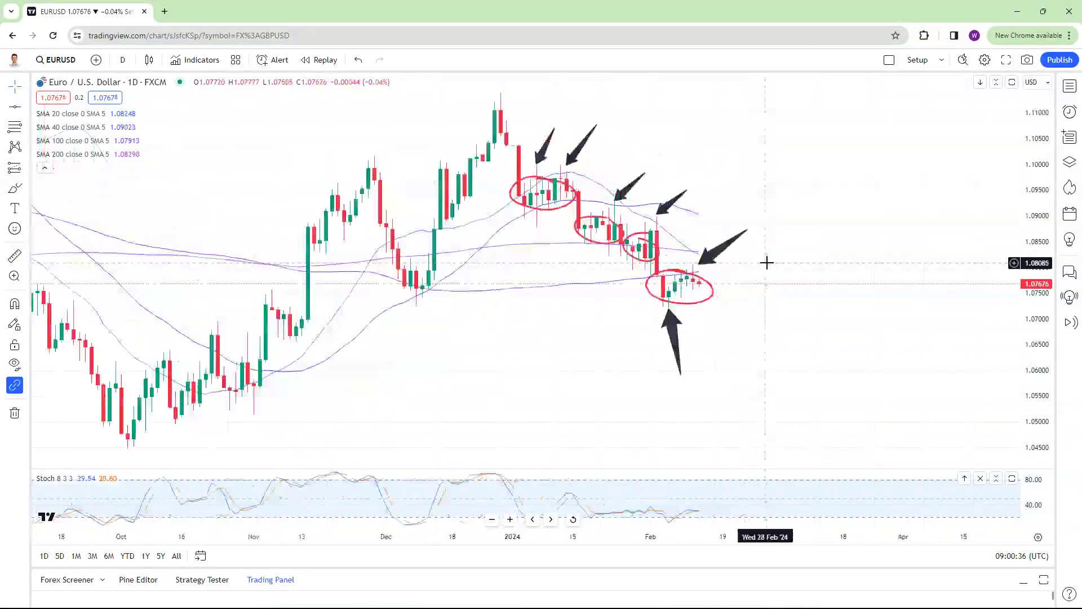
click(699, 280)
key(Delete)
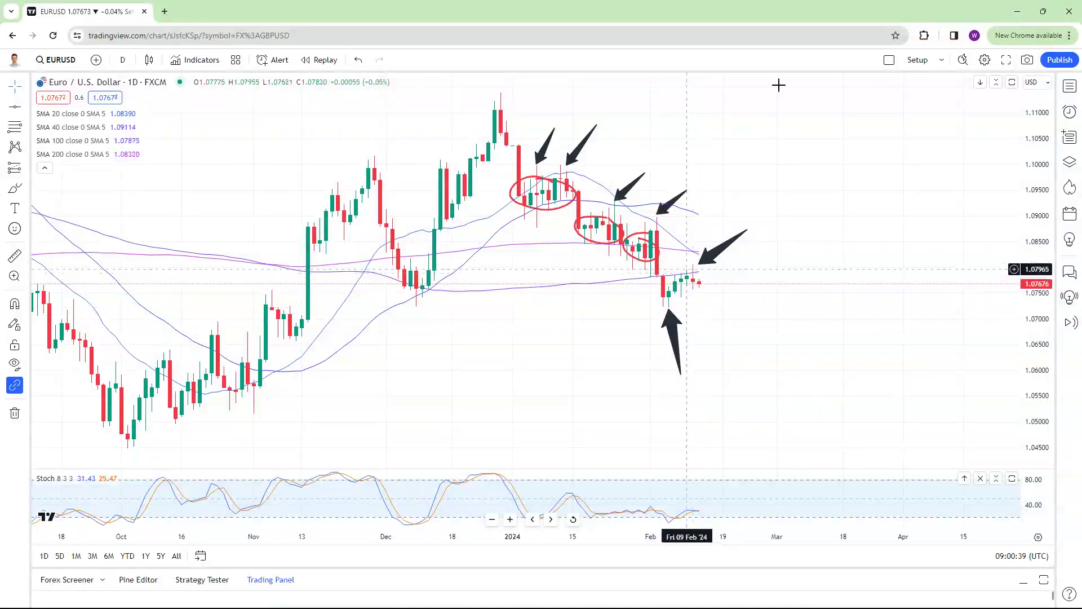
- Brush small circles around individual February candles and the latest high, and a curve sloping down from the current price
scroll(765, 208, up, 2)
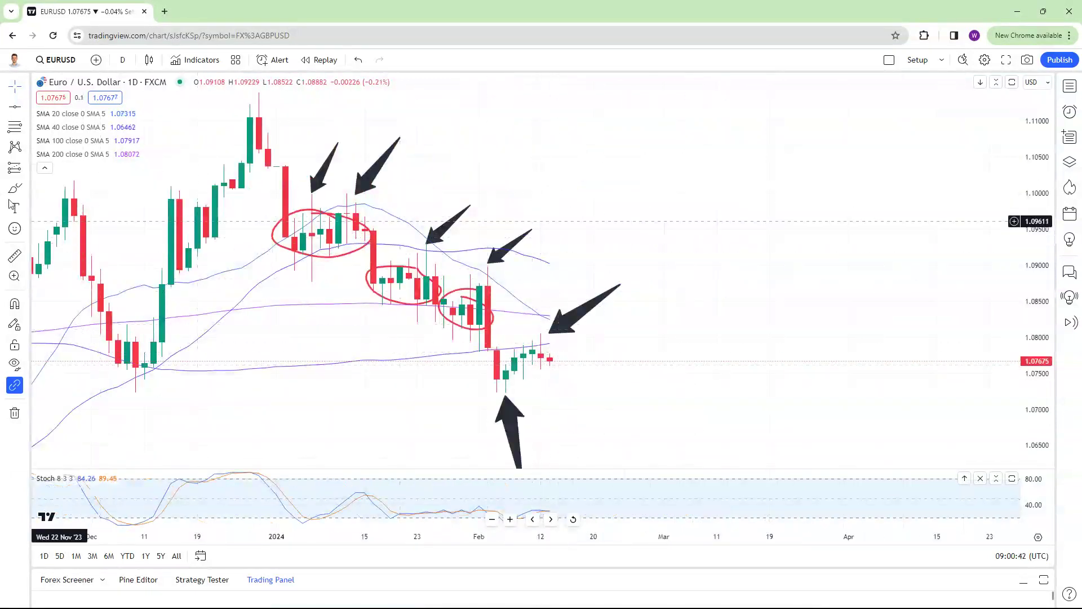
drag(549, 335, 546, 334)
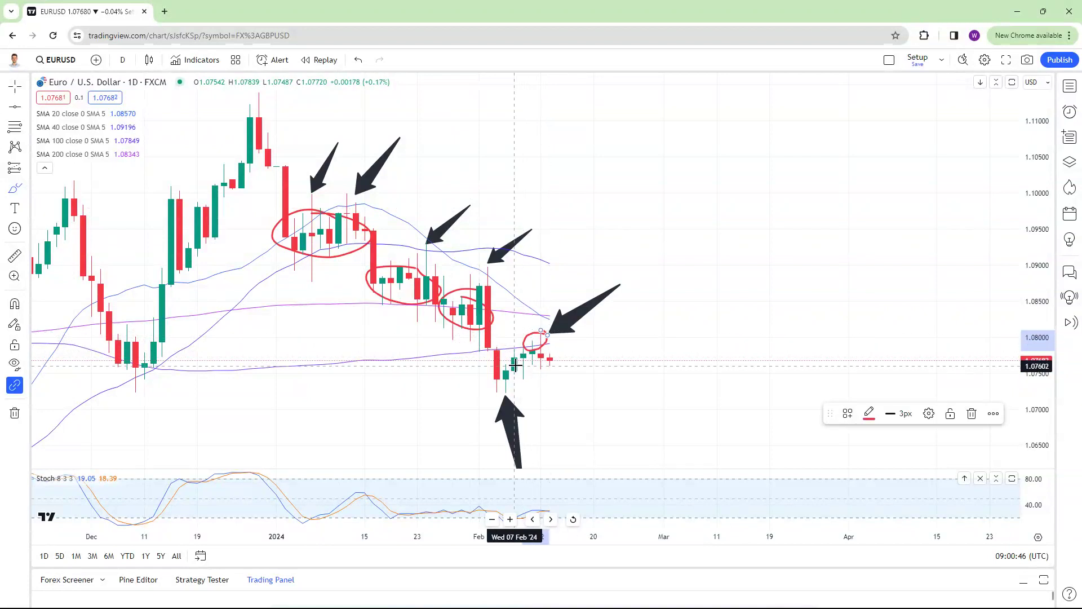
mouse_move(508, 382)
mouse_down()
mouse_move(513, 351)
mouse_move(541, 365)
mouse_move(541, 355)
mouse_move(561, 361)
mouse_move(548, 370)
mouse_move(570, 405)
mouse_up()
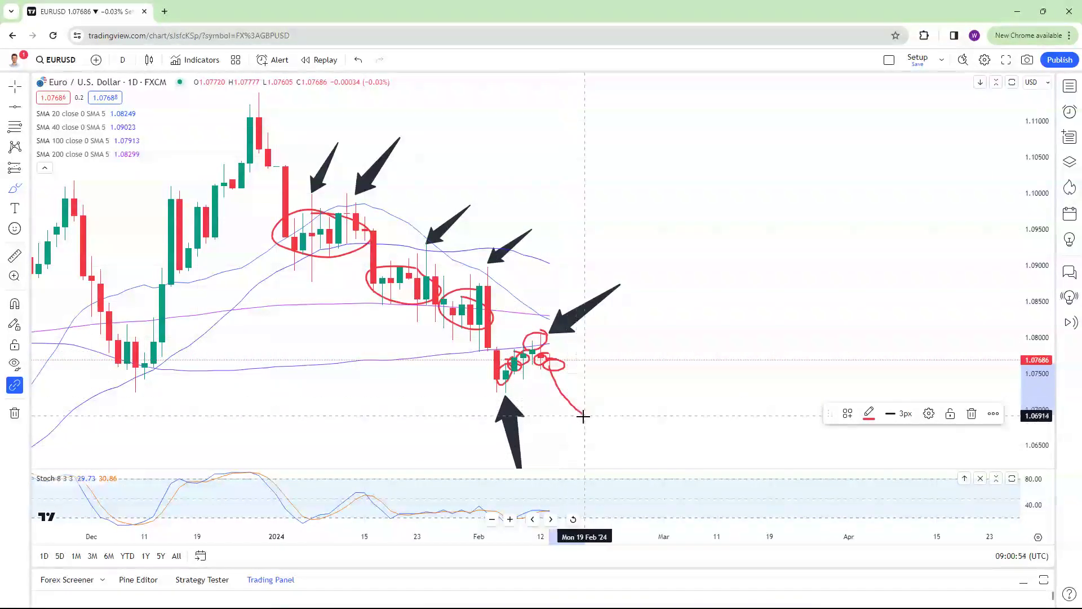
- Remove all arrow markers and brush drawings from the daily chart
scroll(657, 293, down, 3)
right_click(788, 187)
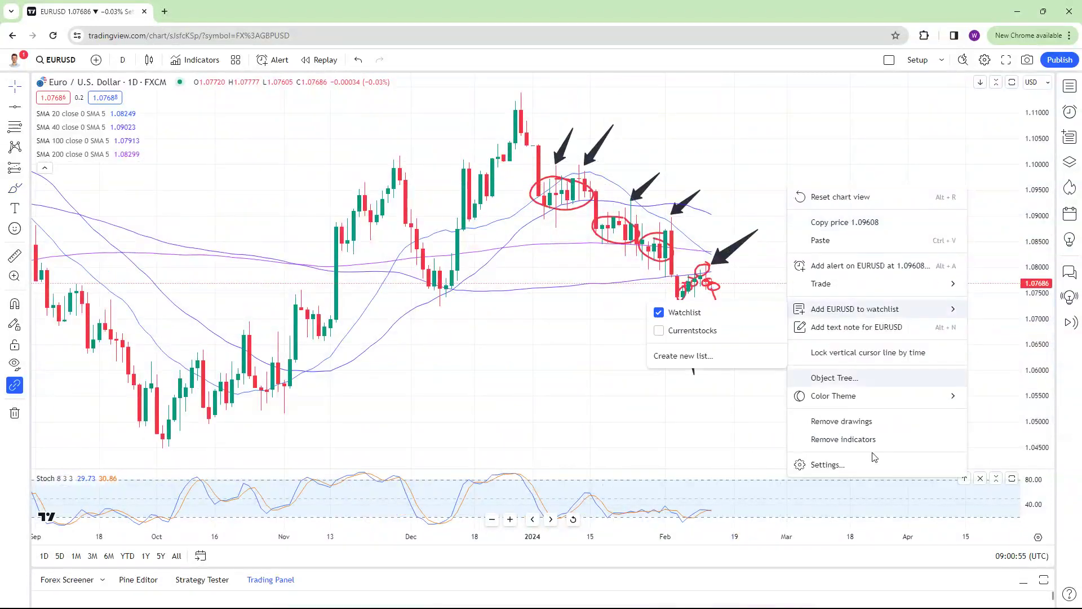
click(817, 421)
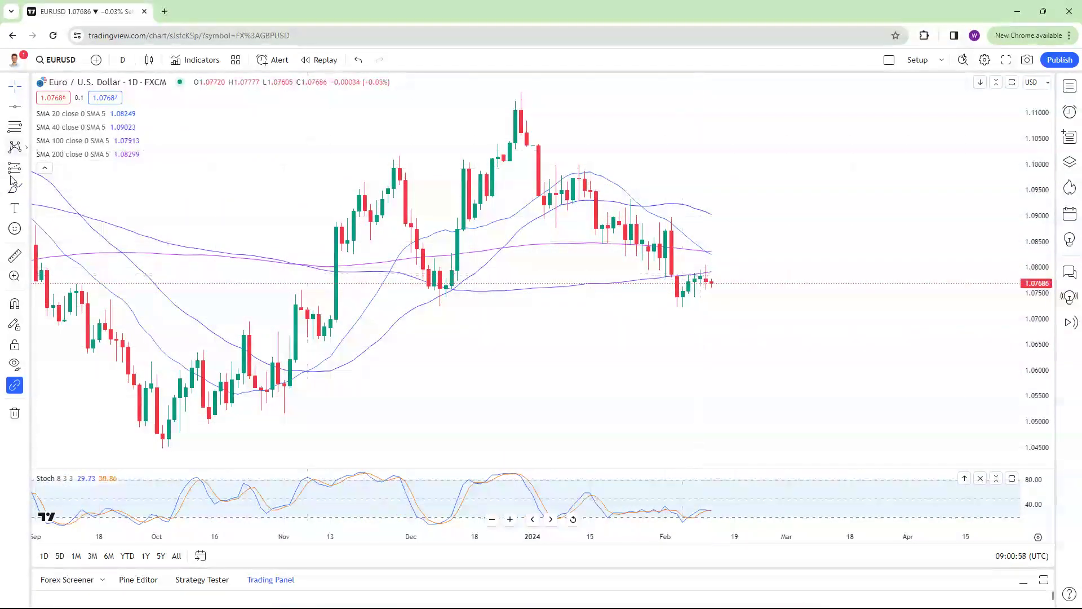
- Brush a circle and downward curve at the February candles, and mark the late-October highs and the three January consolidation zones
drag(674, 296, 696, 274)
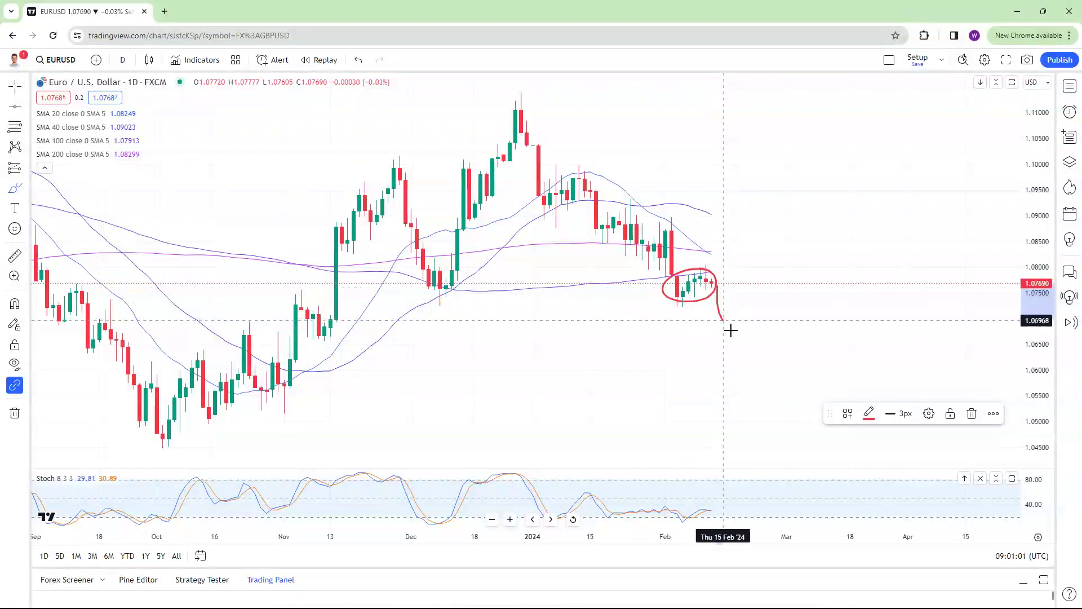
drag(731, 329, 739, 333)
mouse_move(222, 345)
mouse_down()
mouse_move(244, 325)
mouse_move(287, 338)
mouse_up()
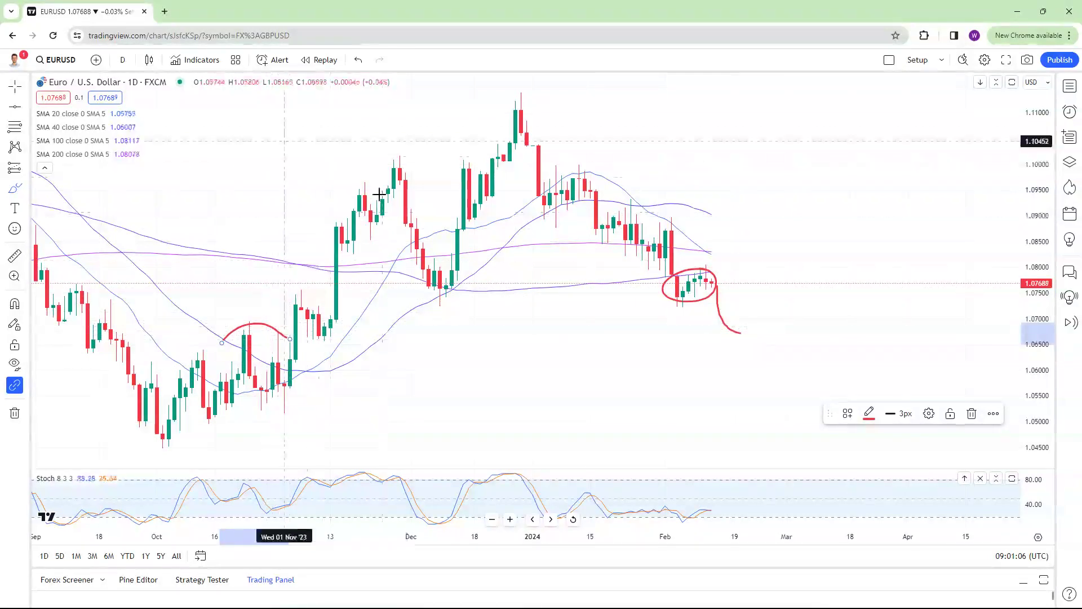
mouse_move(577, 166)
mouse_down()
mouse_move(527, 200)
mouse_move(551, 151)
mouse_up()
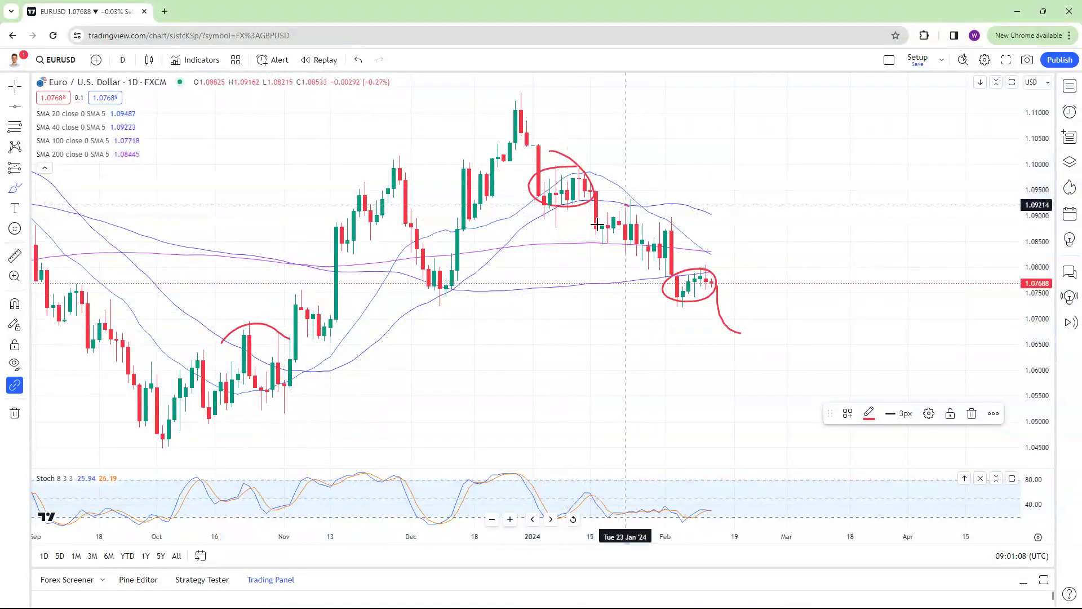
mouse_move(625, 204)
mouse_down()
mouse_move(642, 237)
mouse_move(685, 259)
mouse_move(656, 237)
mouse_up()
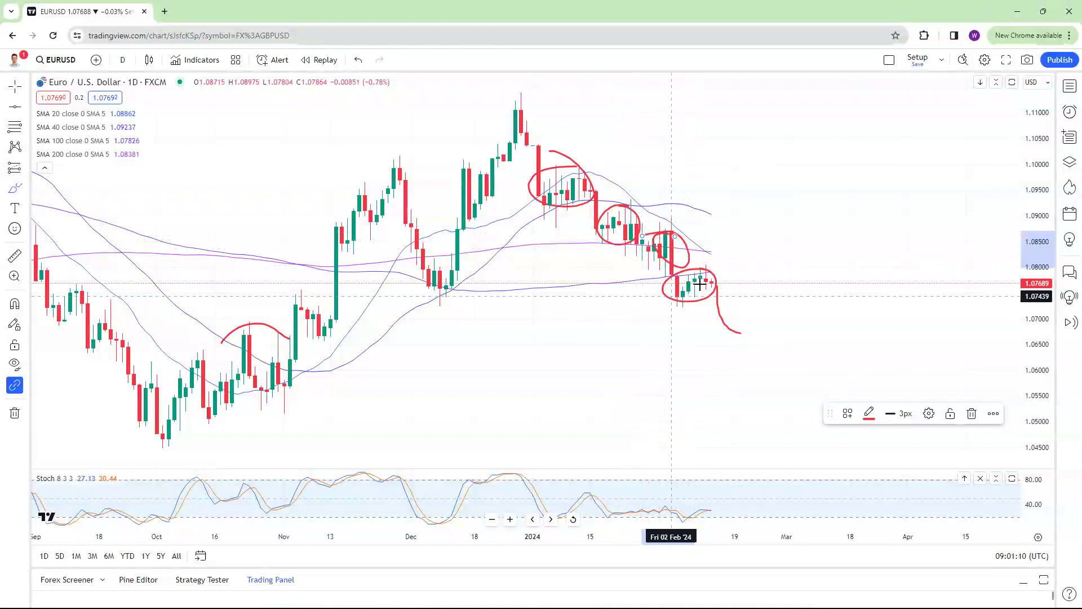
- Clear all drawings from the chart and switch it to the weekly timeframe
right_click(784, 227)
click(899, 465)
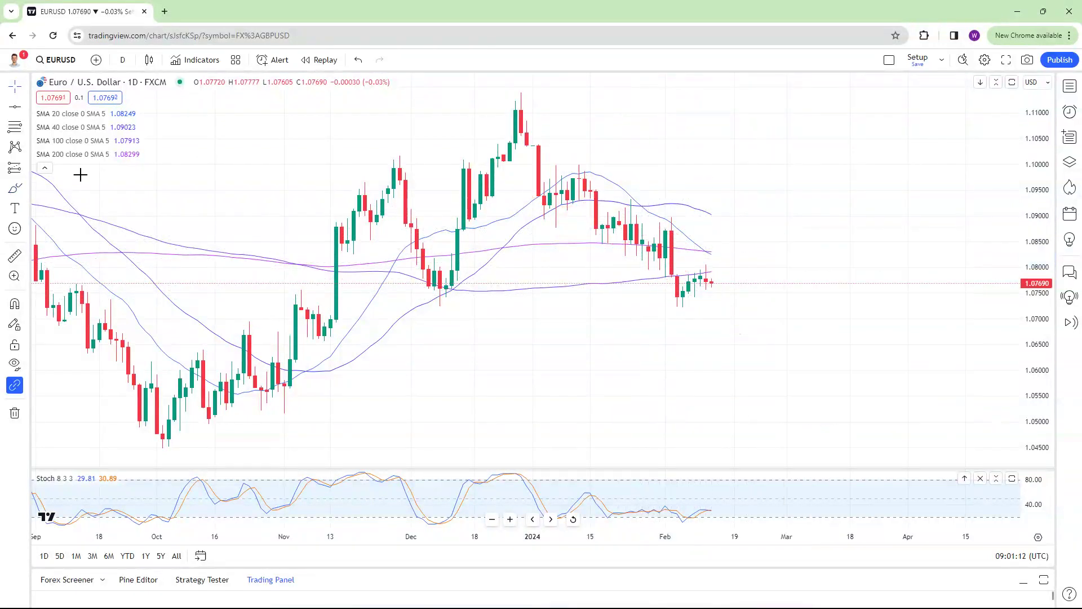
click(123, 59)
click(130, 340)
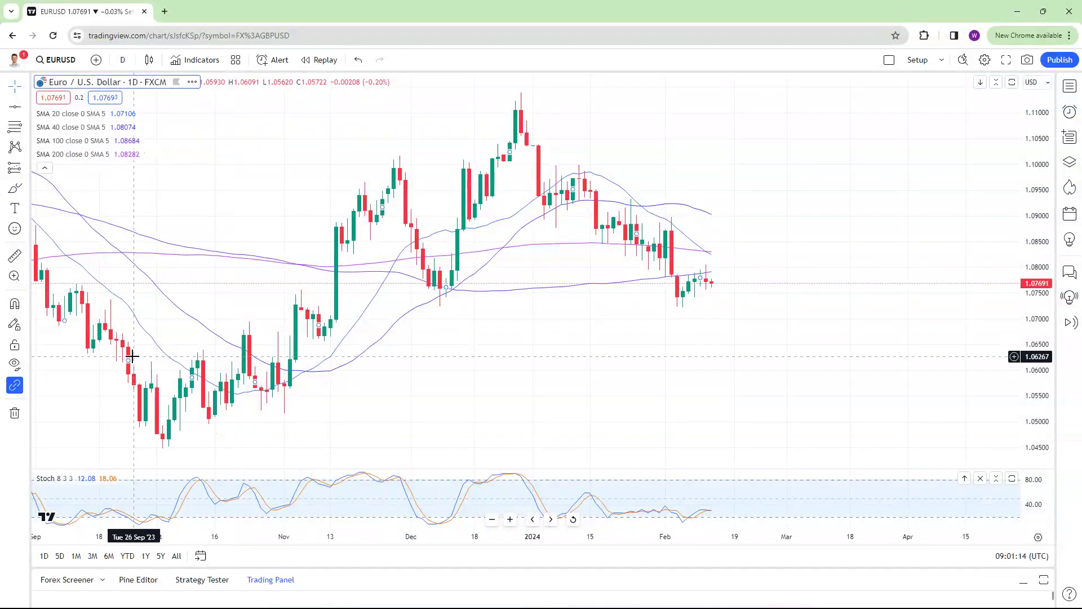
click(122, 60)
click(222, 357)
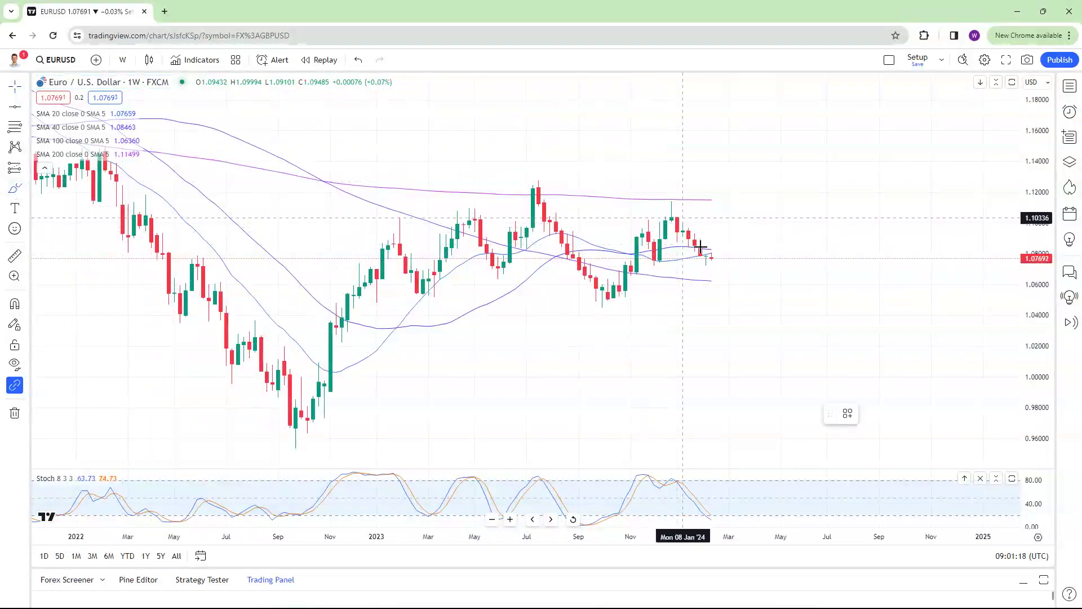
- Draw two horizontal lines below the current weekly price, at about 1.0641 and 1.0671
scroll(686, 244, up, 1)
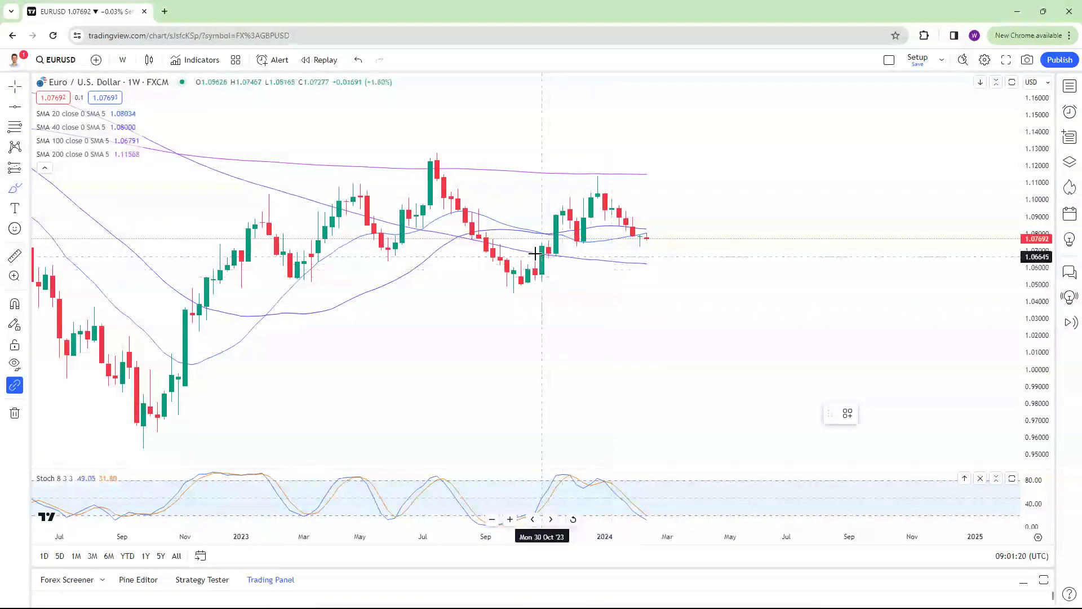
scroll(528, 260, down, 2)
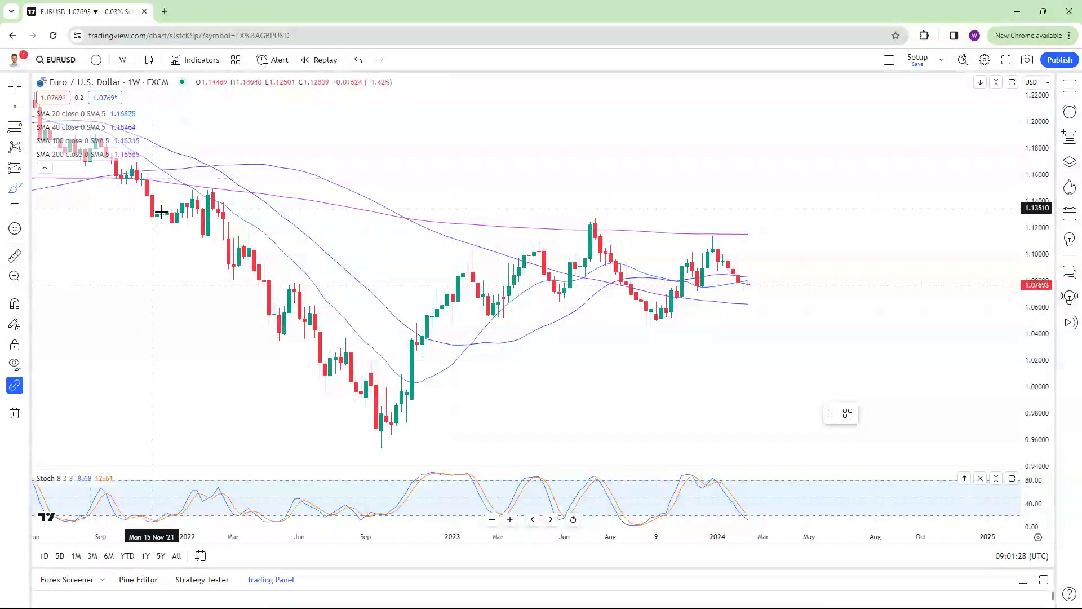
click(15, 107)
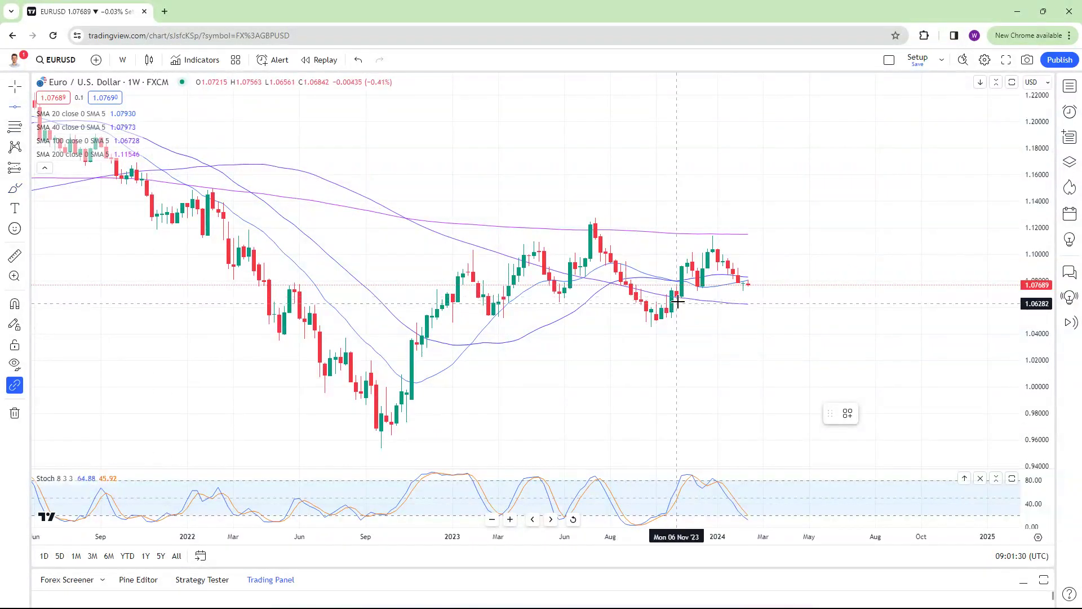
click(676, 302)
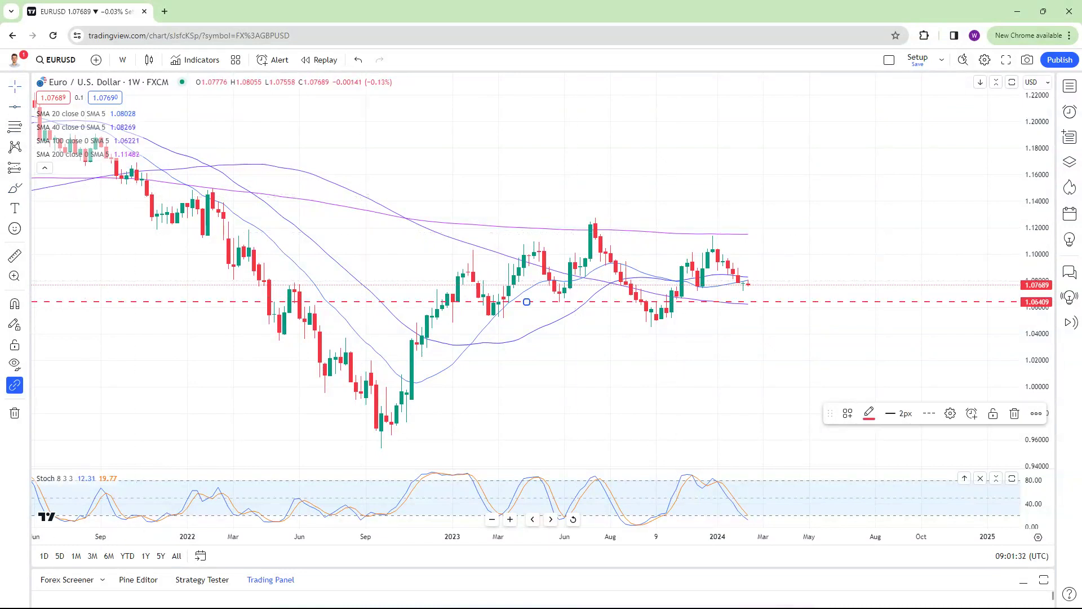
click(15, 107)
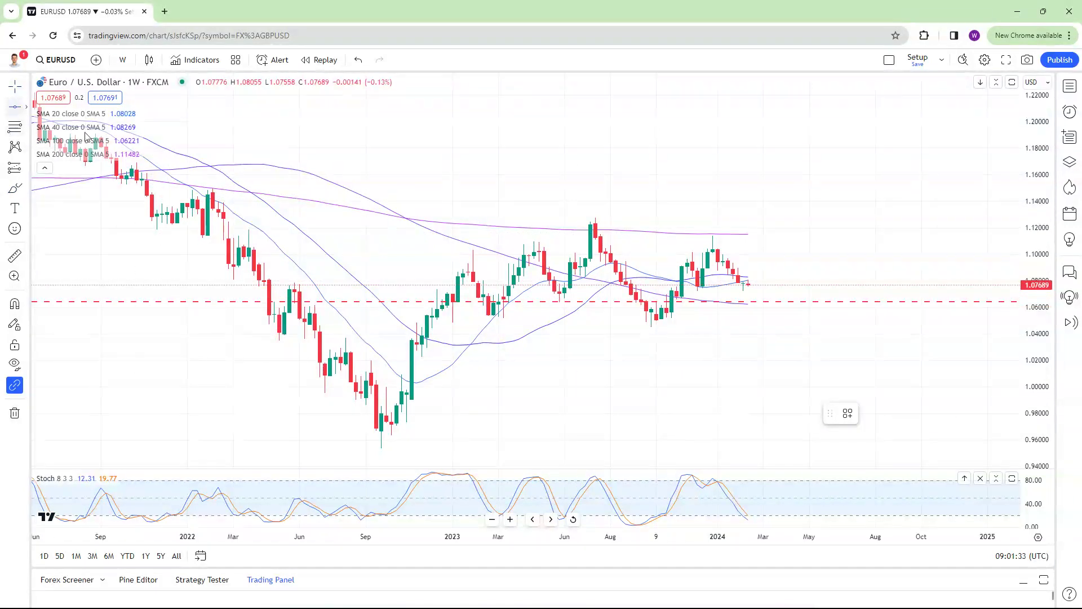
click(708, 297)
click(732, 381)
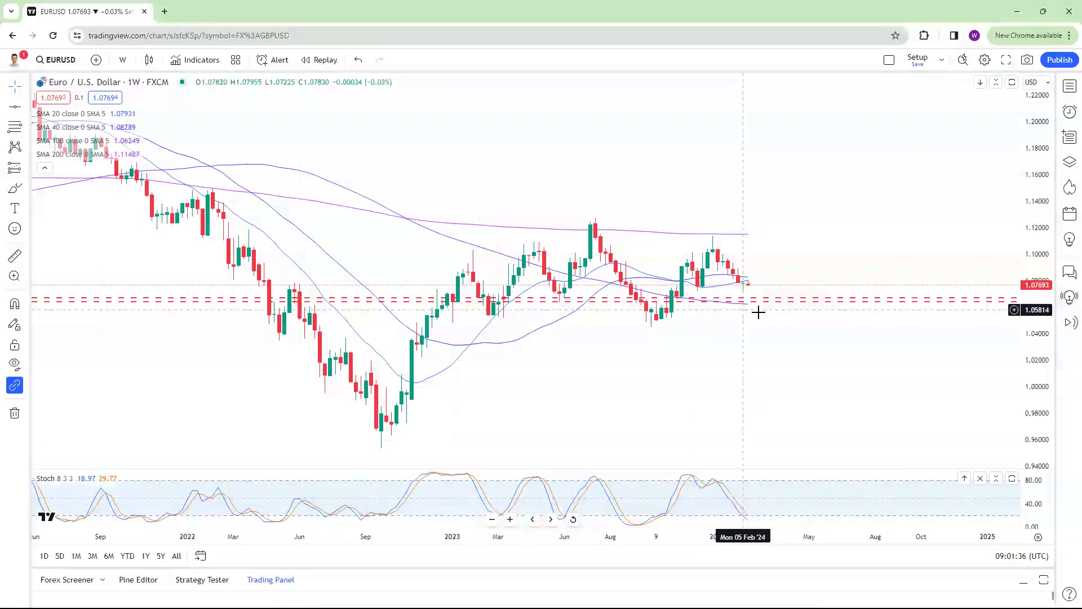
- Brush an arc under the autumn 2023 low and another under the early 2023 lows
click(26, 190)
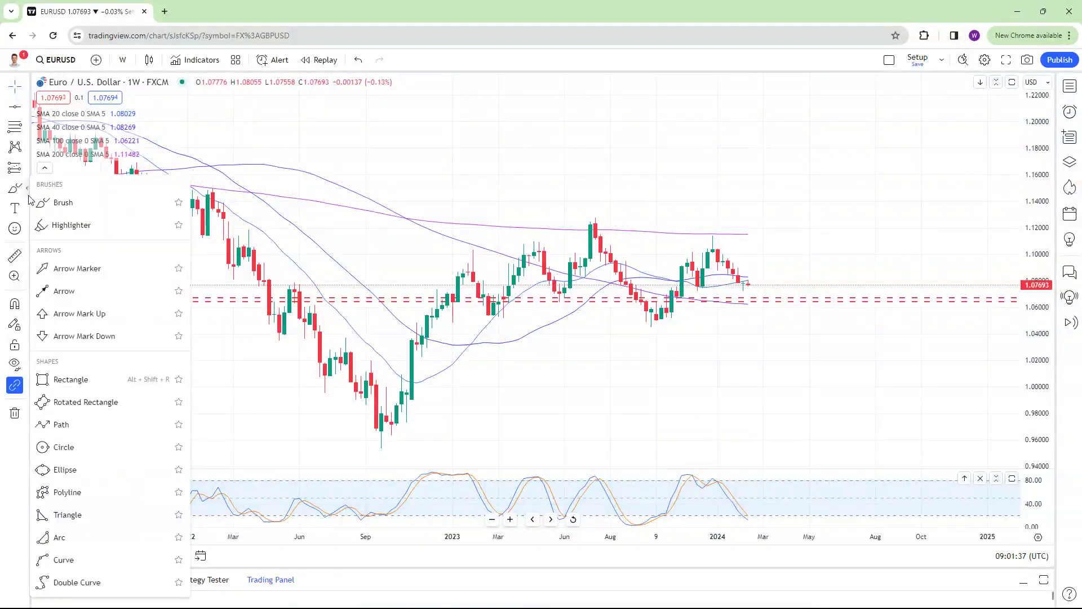
click(58, 204)
mouse_move(632, 320)
mouse_down()
mouse_move(659, 336)
mouse_move(671, 324)
mouse_up()
drag(444, 320, 503, 322)
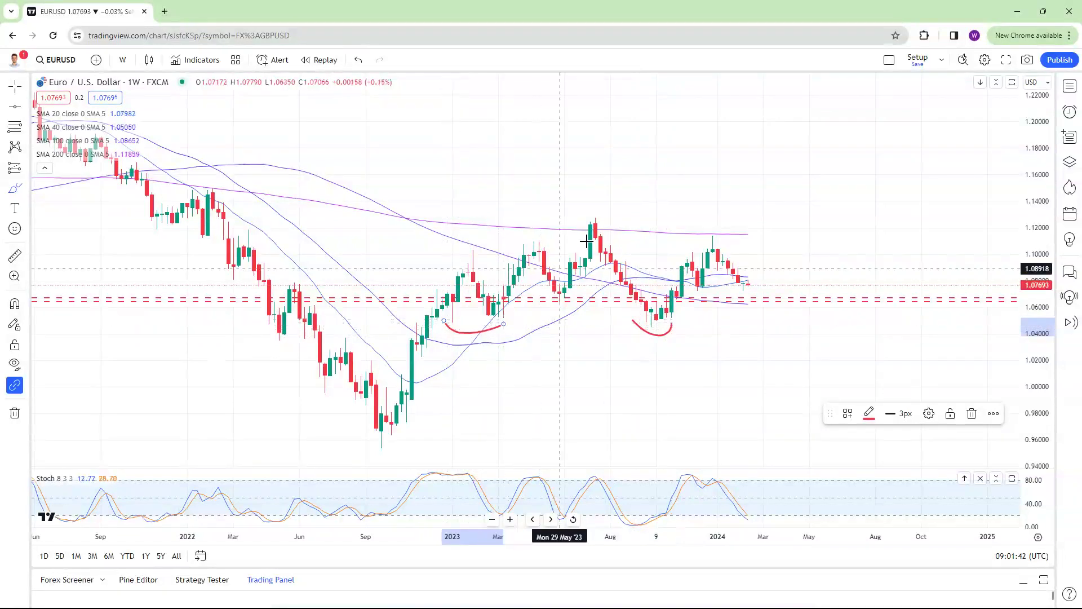
- Brush arcs over the four swing highs of 2023, and a downward stroke with a circle below the current price
mouse_move(600, 215)
mouse_down()
mouse_move(616, 230)
mouse_move(732, 248)
mouse_up()
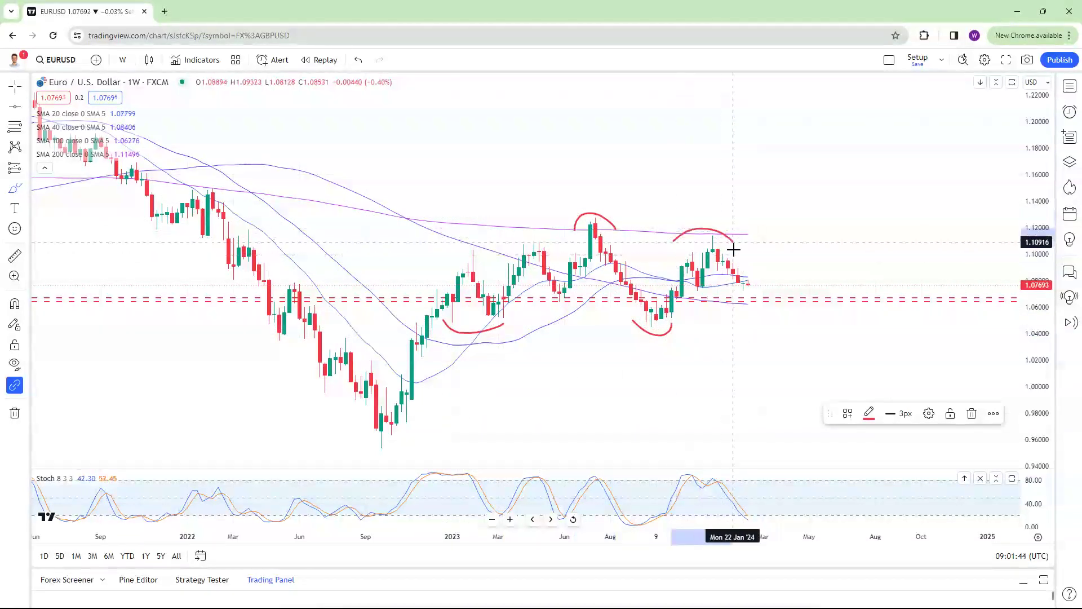
mouse_move(443, 255)
mouse_down()
mouse_move(481, 238)
mouse_move(483, 251)
mouse_move(536, 233)
mouse_move(547, 243)
mouse_up()
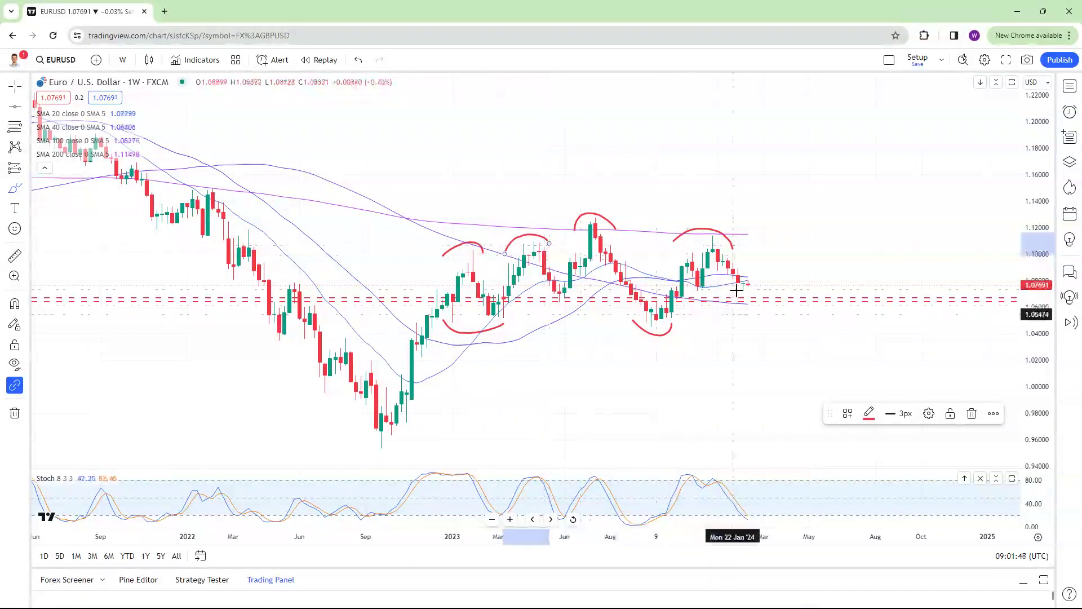
mouse_move(748, 285)
mouse_down()
mouse_move(760, 318)
mouse_move(746, 329)
mouse_up()
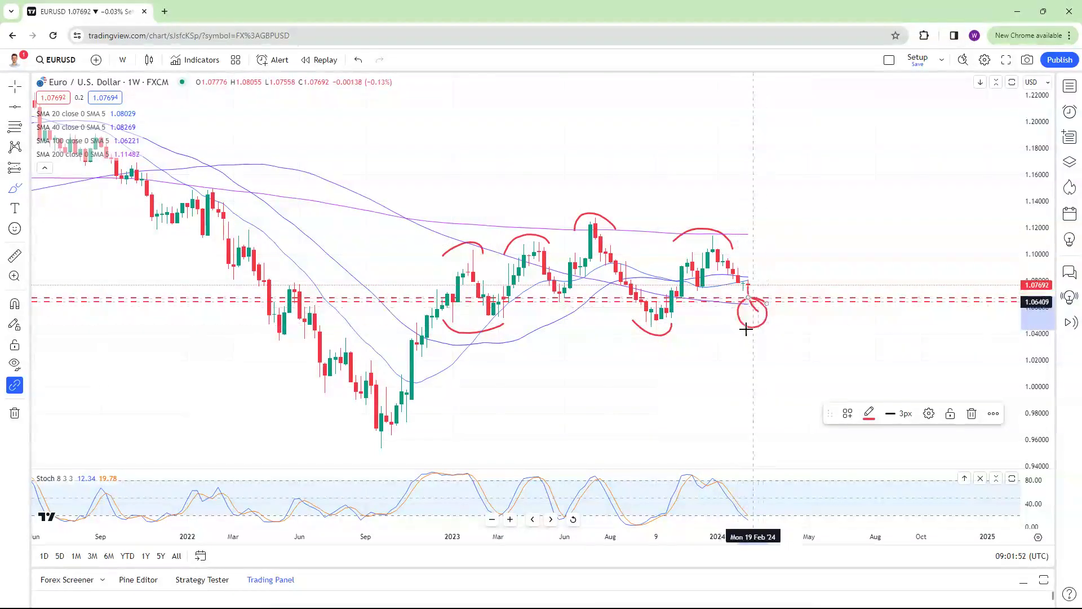
- Draw a parallel channel over the weekly range from 5 December 2022 to 15 April 2024, between about 1.119 and 1.050
click(27, 107)
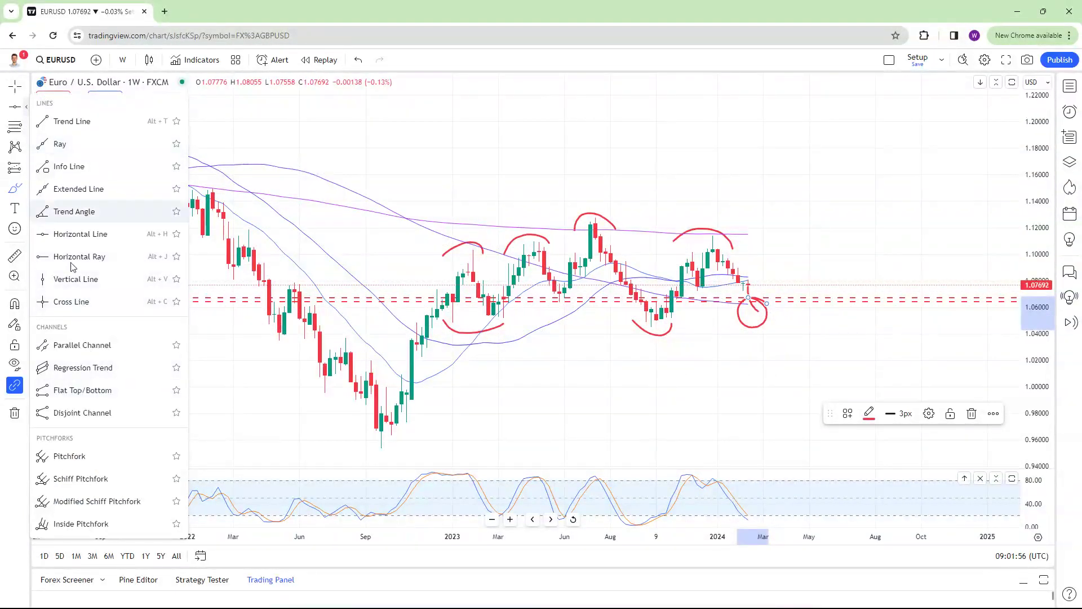
click(76, 346)
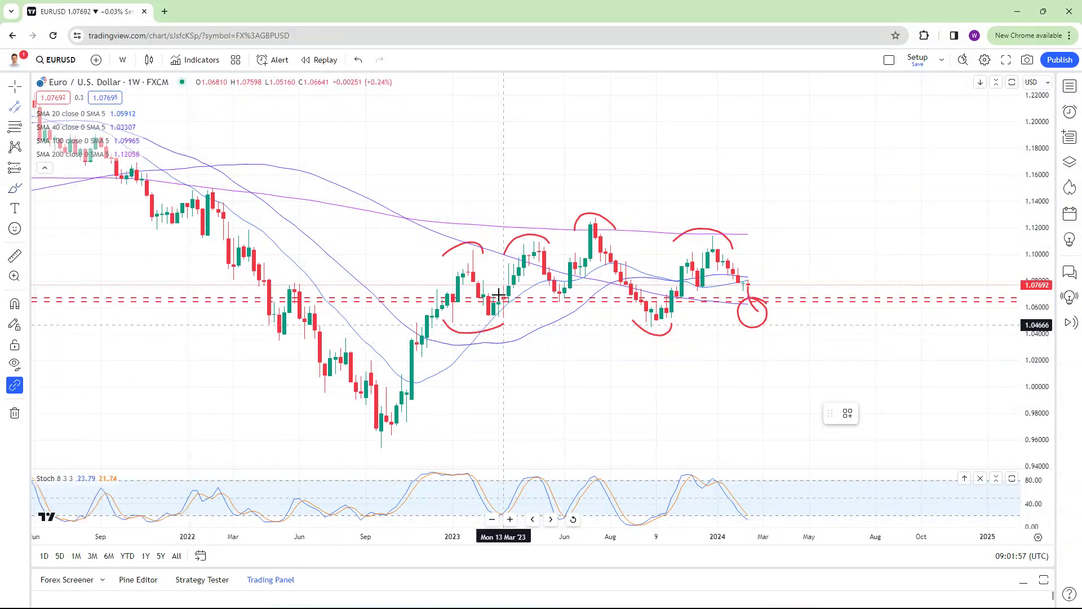
click(431, 231)
click(785, 232)
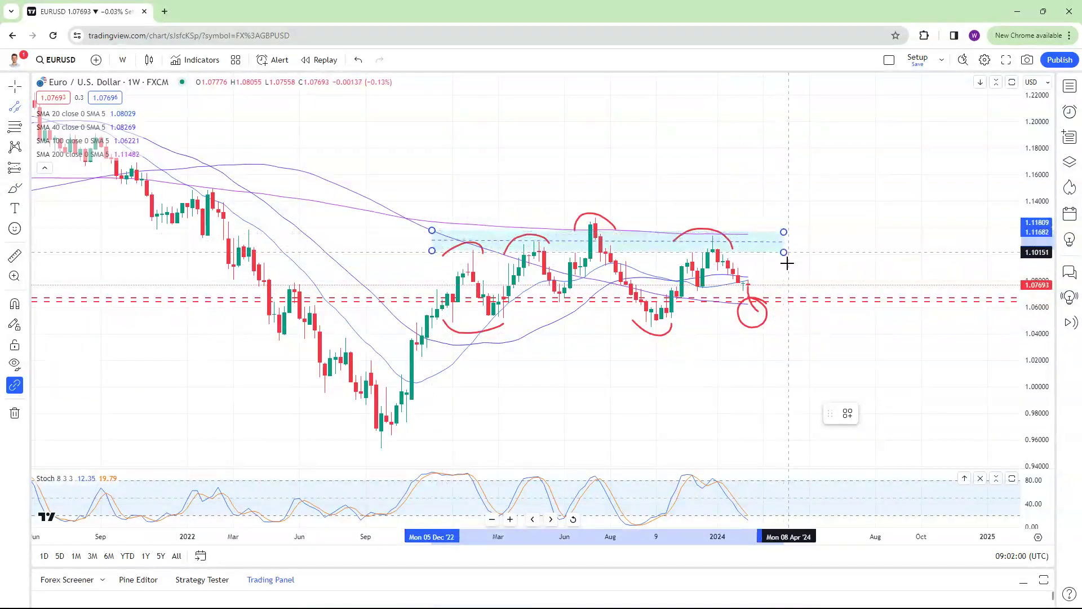
click(765, 322)
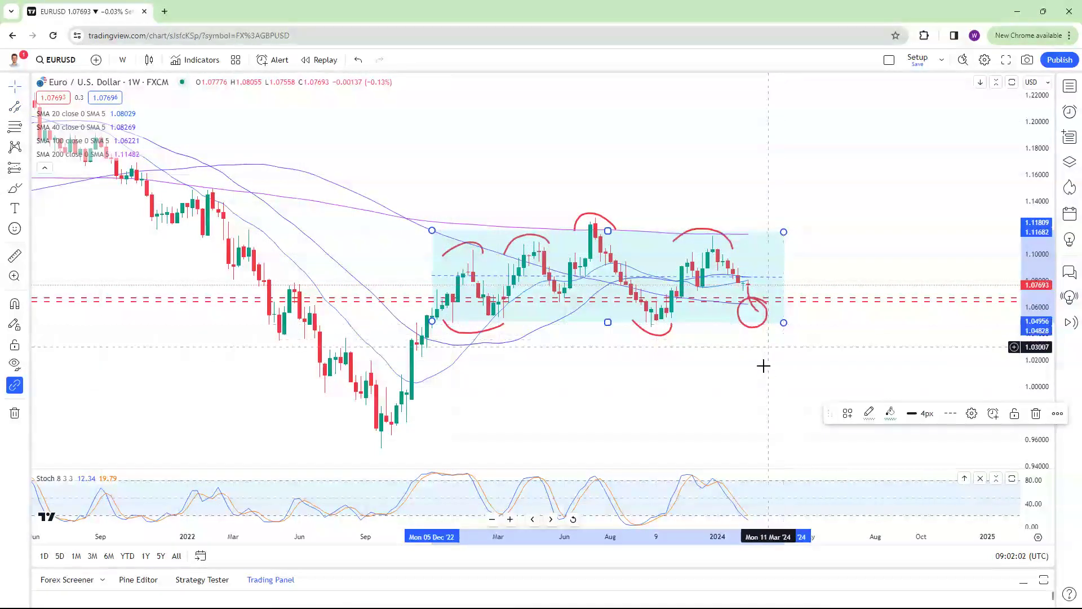
drag(783, 322, 794, 322)
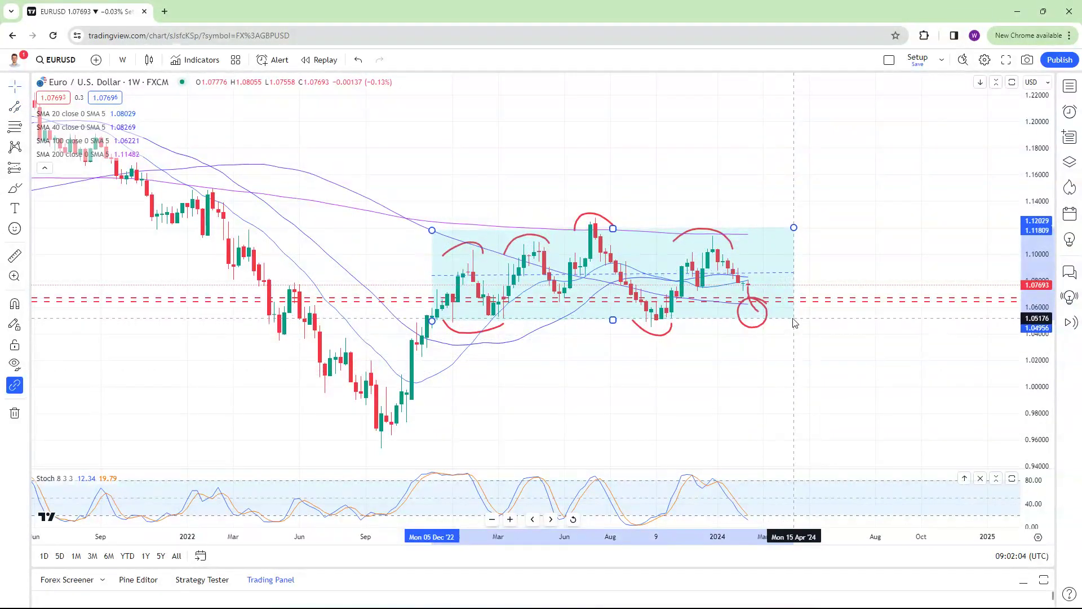
click(744, 191)
- Add an arrow marker pointing up at the brushed circle near the channel's lower edge
scroll(737, 191, up, 2)
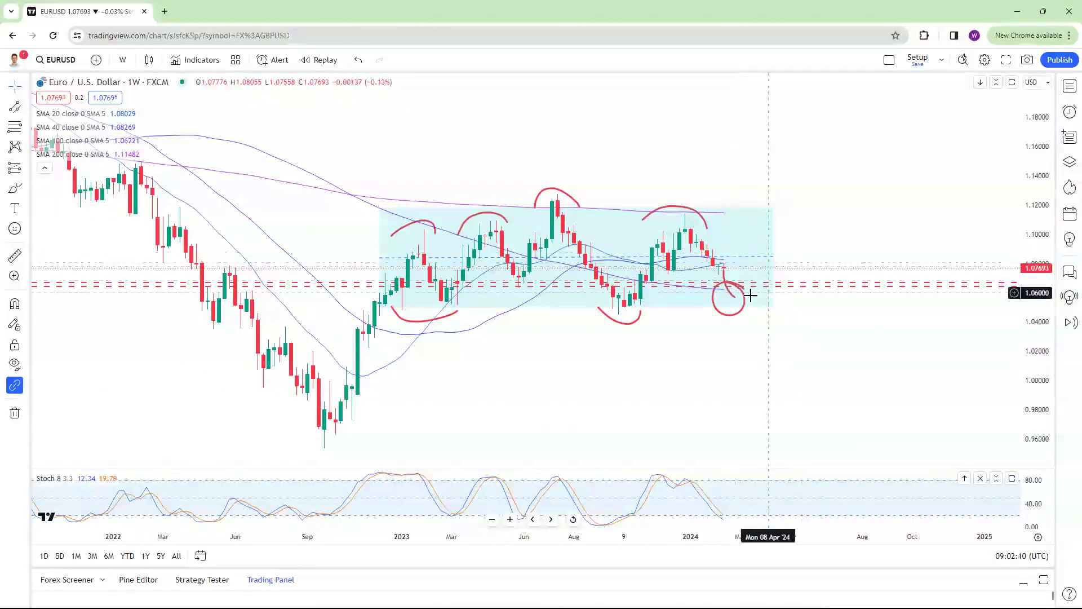
click(26, 188)
click(59, 269)
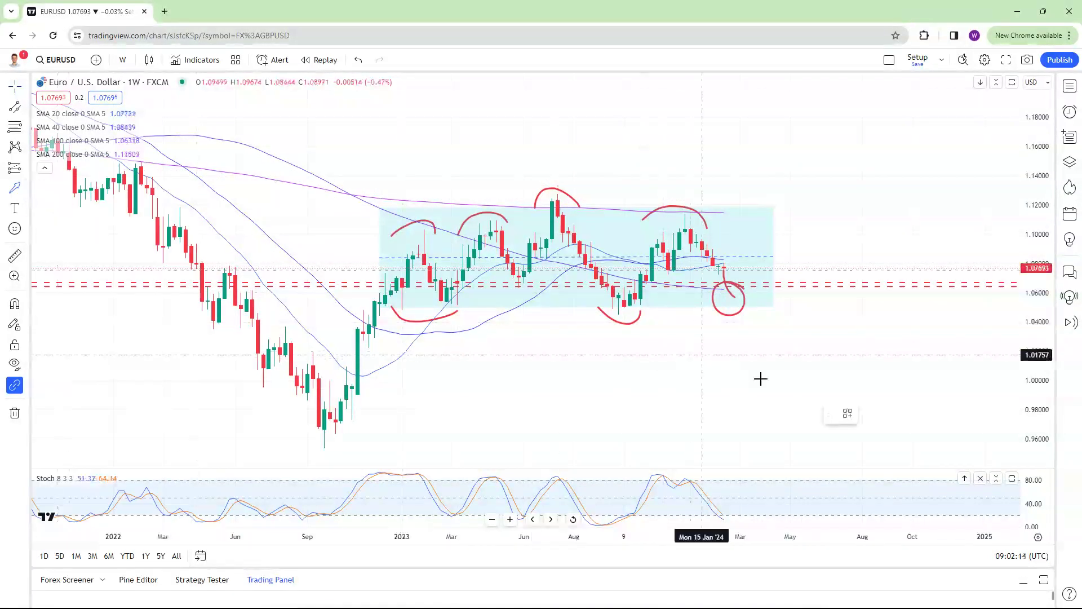
drag(757, 347, 741, 305)
click(788, 298)
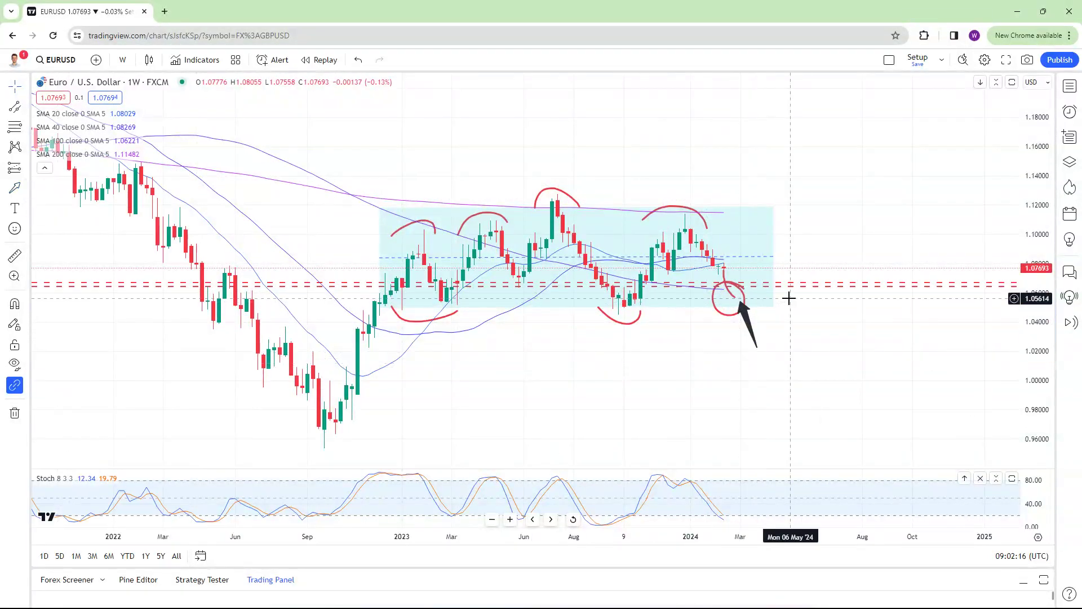
scroll(789, 292, down, 2)
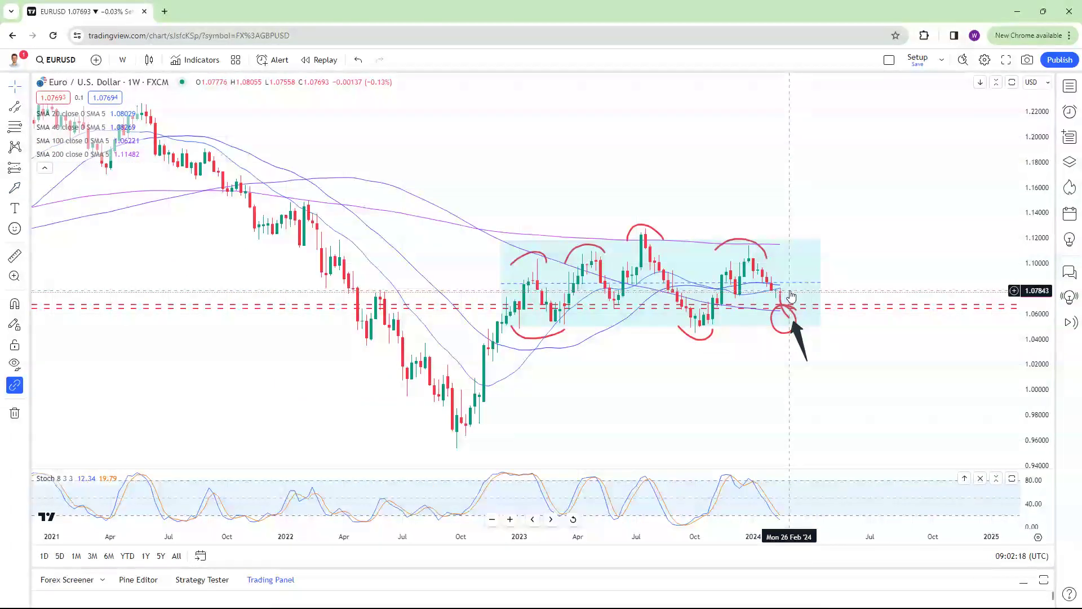
- Remove all drawings from the weekly chart and place a short arrow marker pointing up at about 1.064, just below the latest candle
right_click(791, 295)
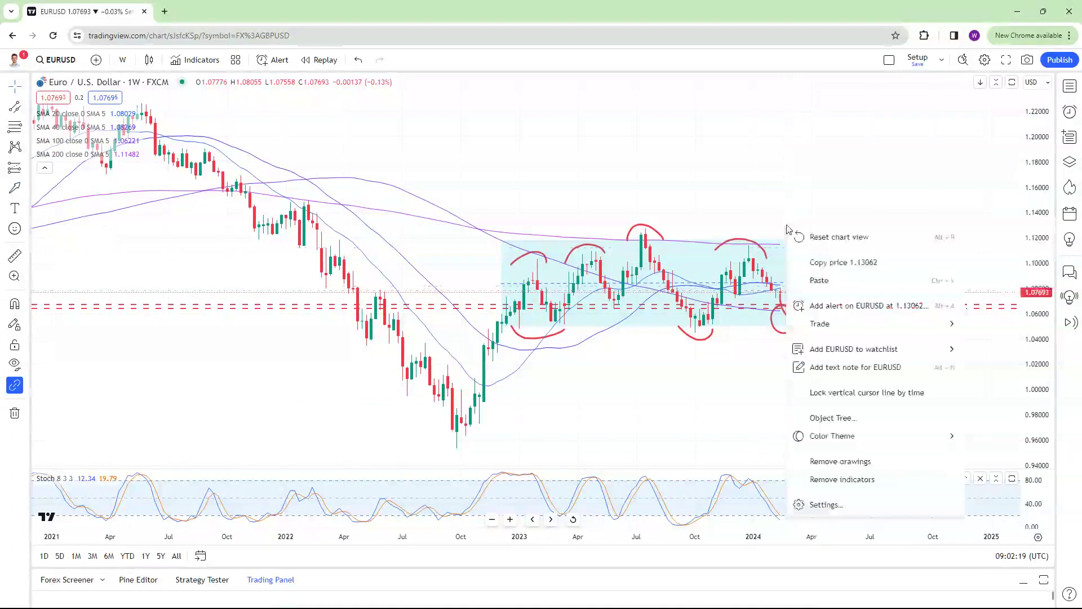
click(854, 460)
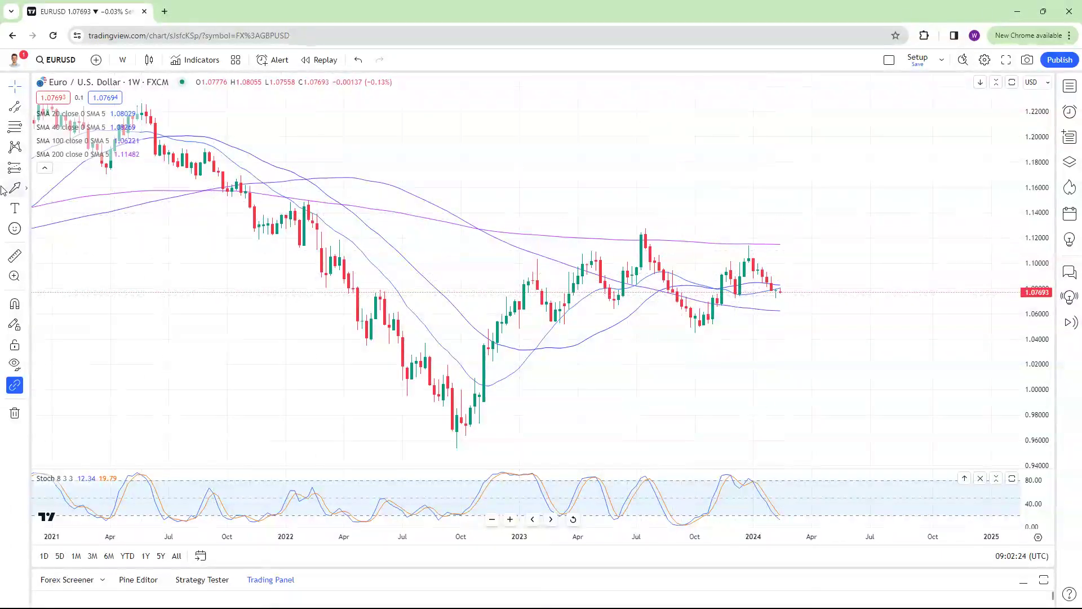
click(820, 344)
click(789, 309)
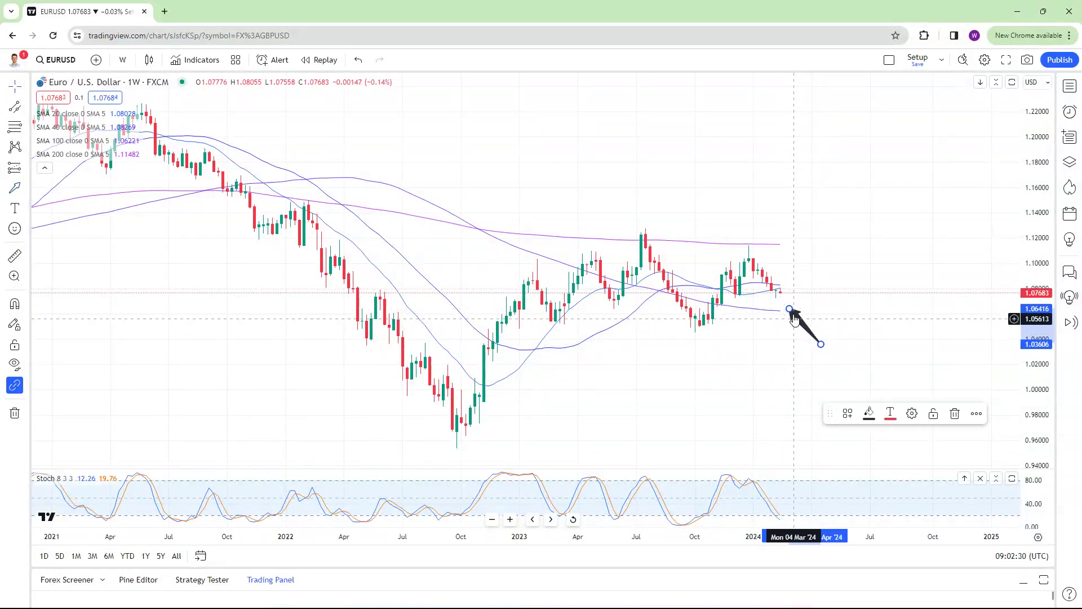
drag(792, 310, 795, 309)
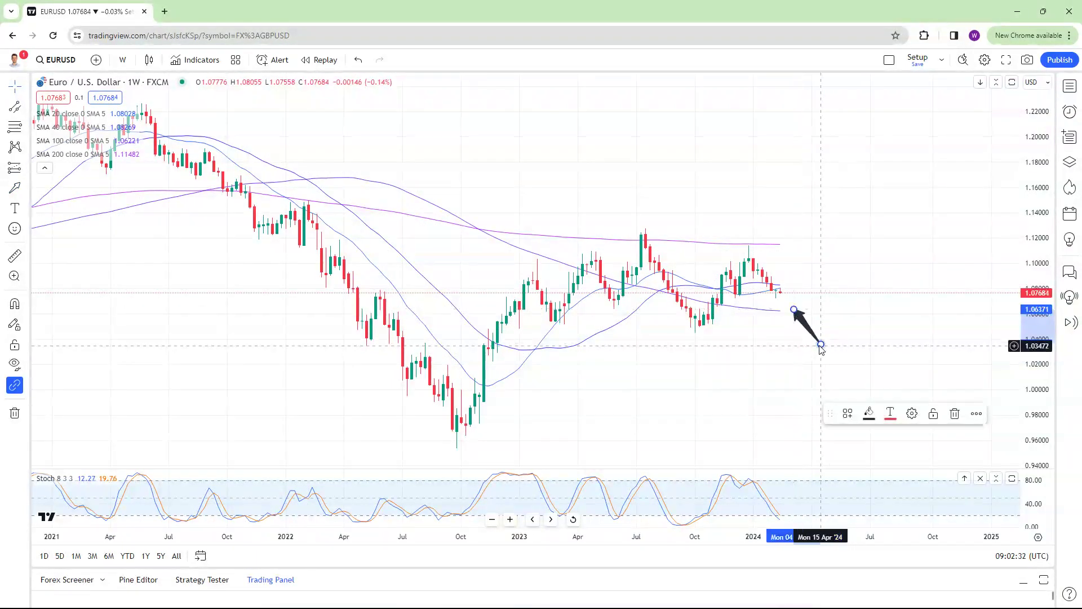
drag(821, 345, 807, 339)
click(821, 231)
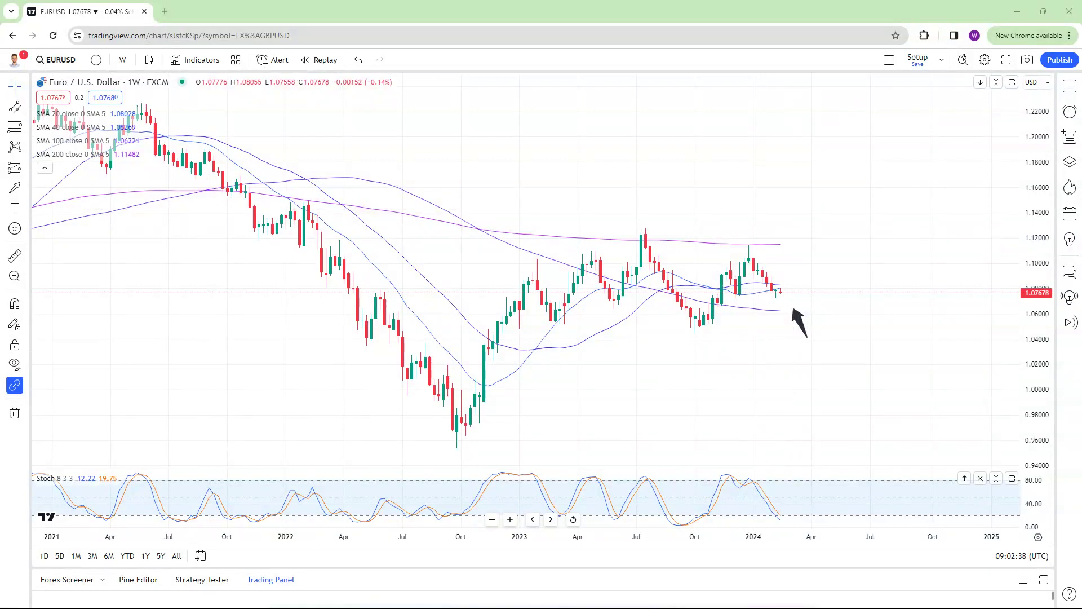
- Bring the live stream page into the chart's browser window to examine the Private On Charts Mentoring/Calls Room link, and return to the chart
drag(0, 237, 233, 17)
scroll(275, 390, down, 1)
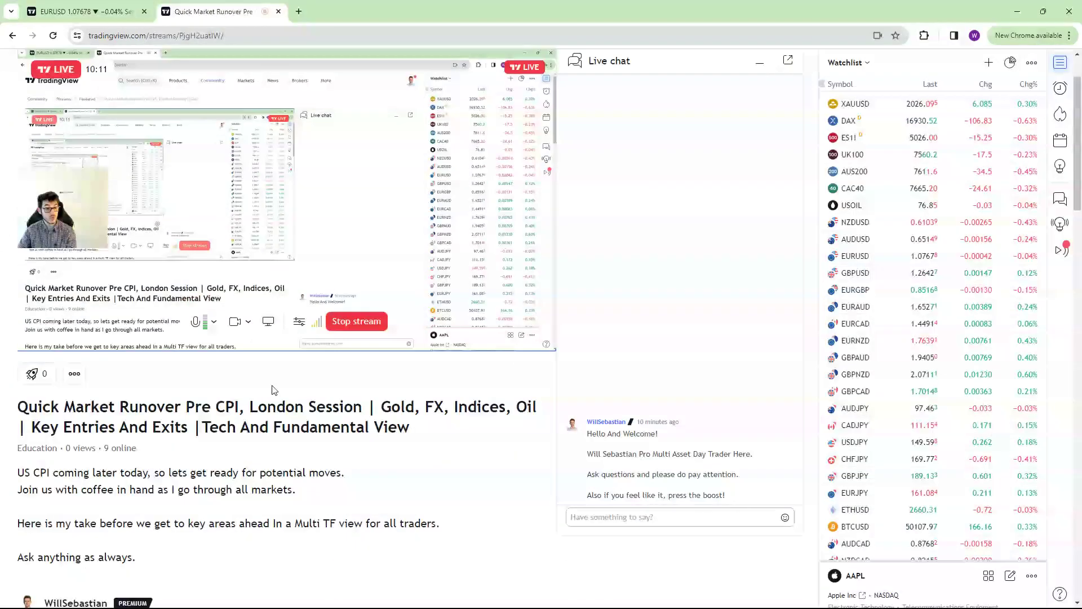
scroll(273, 390, down, 5)
drag(17, 431, 161, 457)
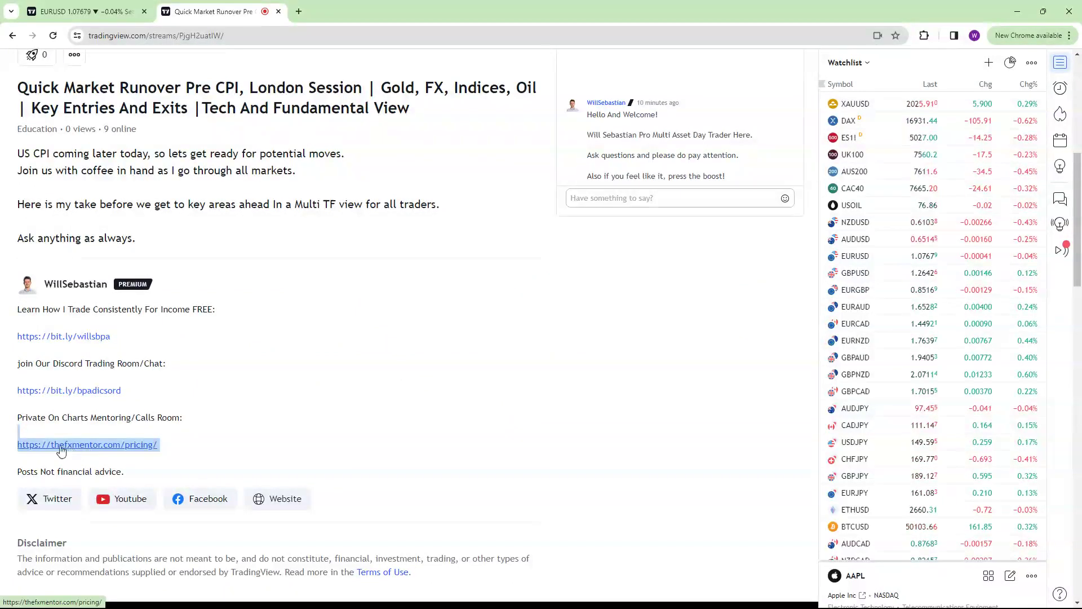
click(270, 408)
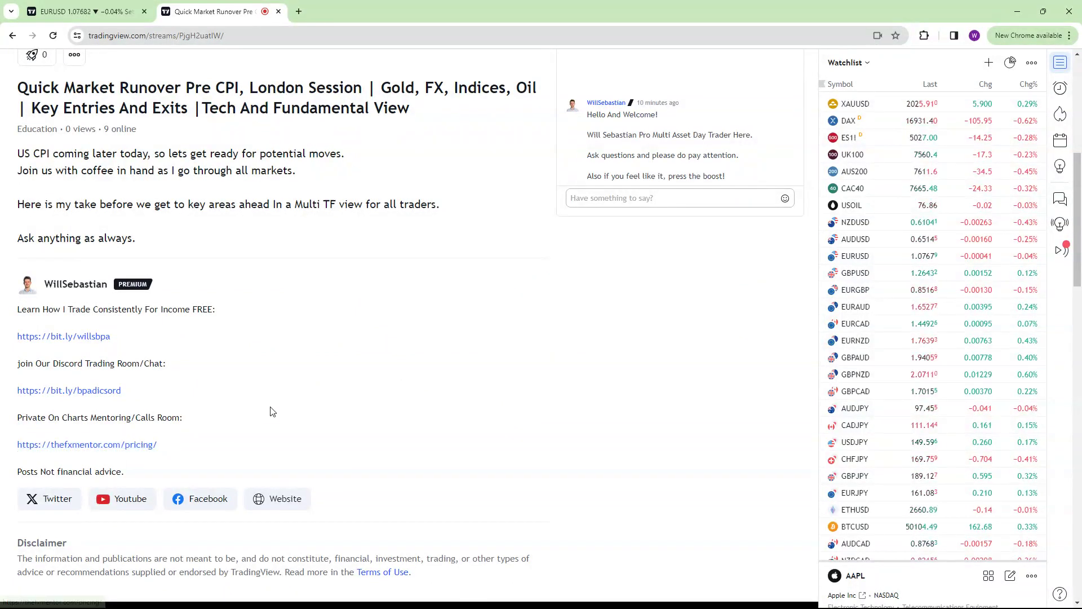
scroll(270, 406, up, 7)
drag(202, 10, 196, 17)
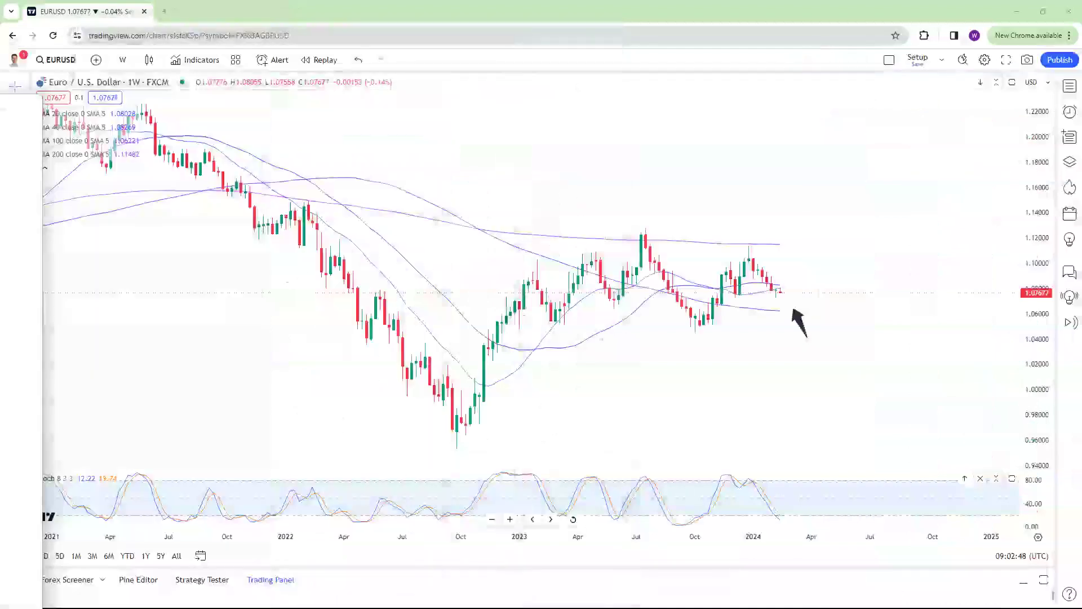